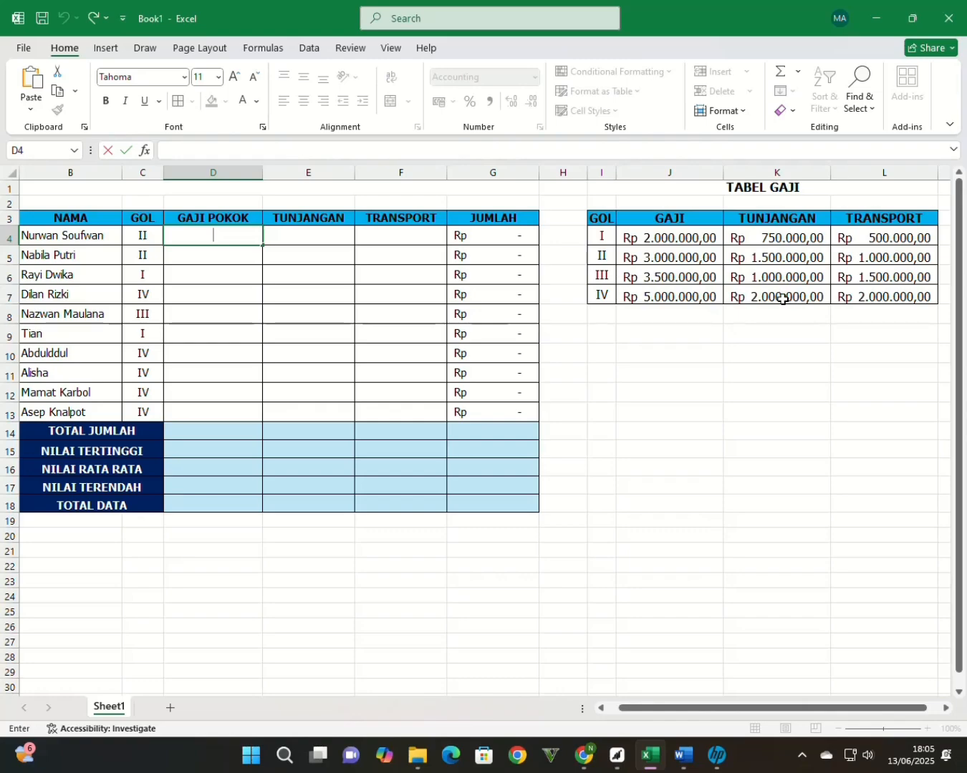
Start a VLOOKUP formula in D4 using C4 as lookup value, $I$4:$L$7 as absolute table range and 2 as column index.
left_click(215, 236)
type("=vl")
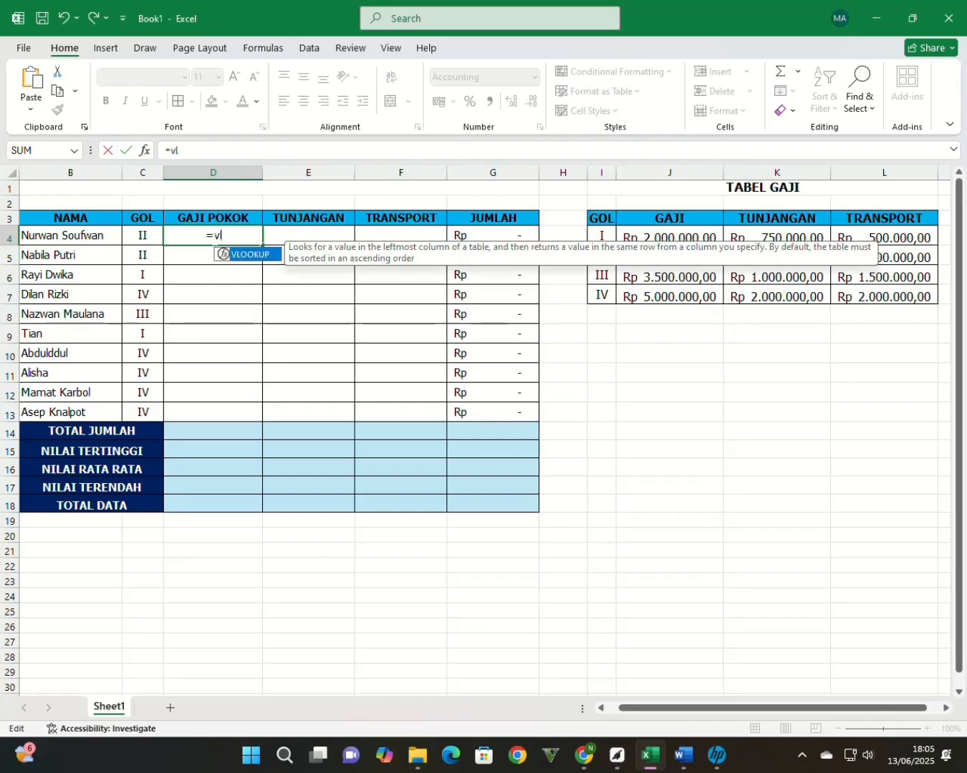
key("Tab")
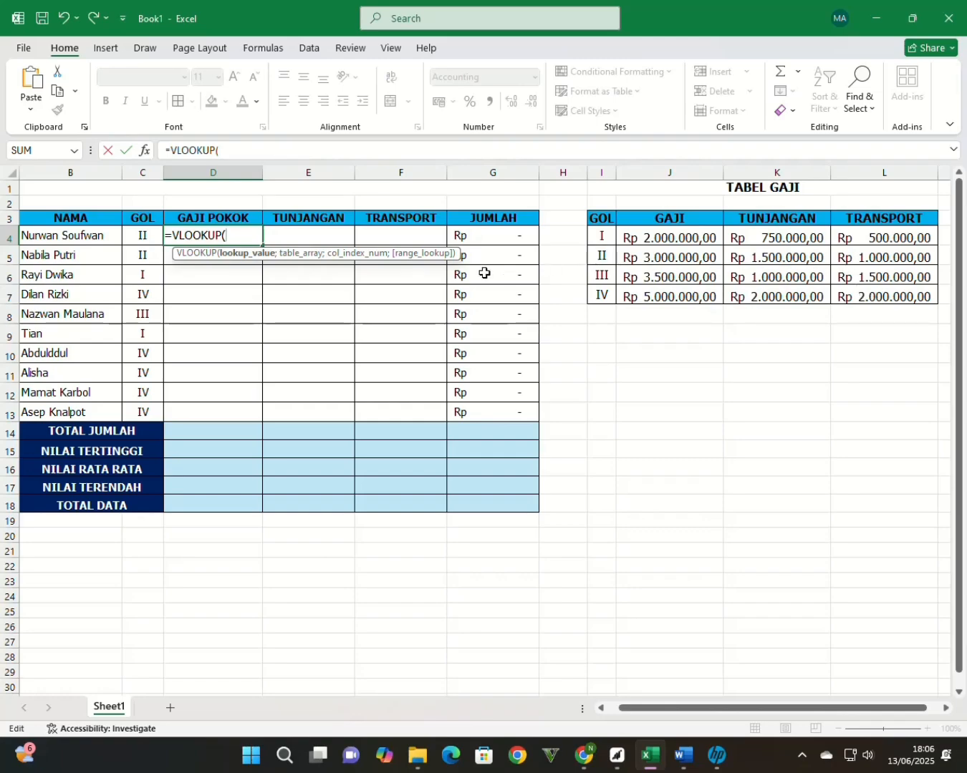
left_click(142, 236)
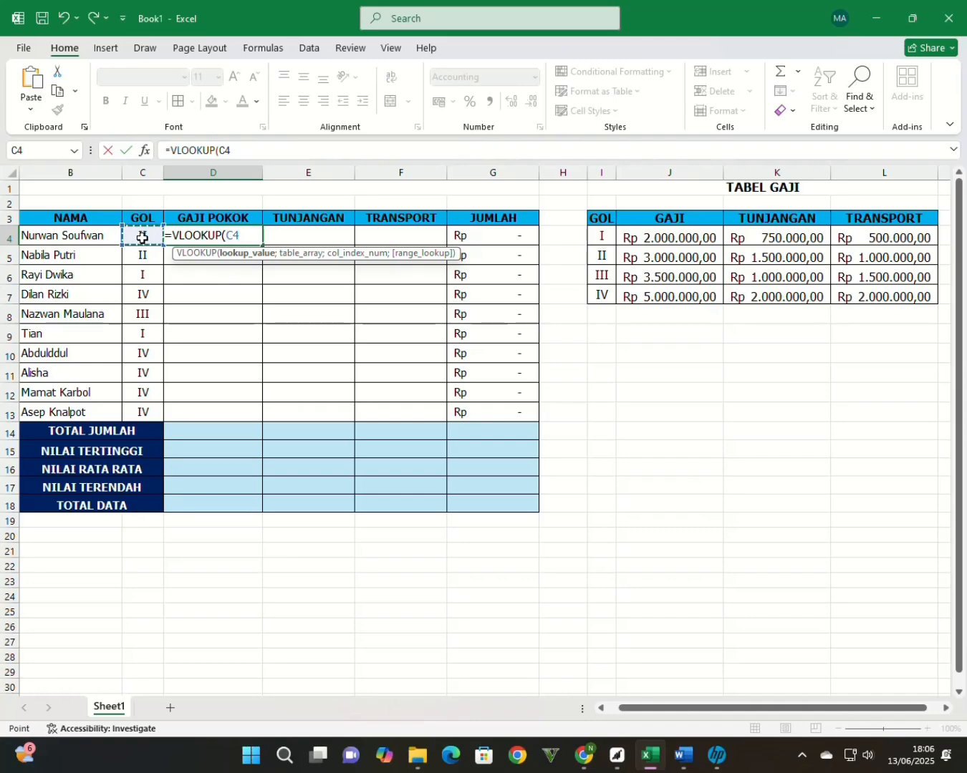
type(";")
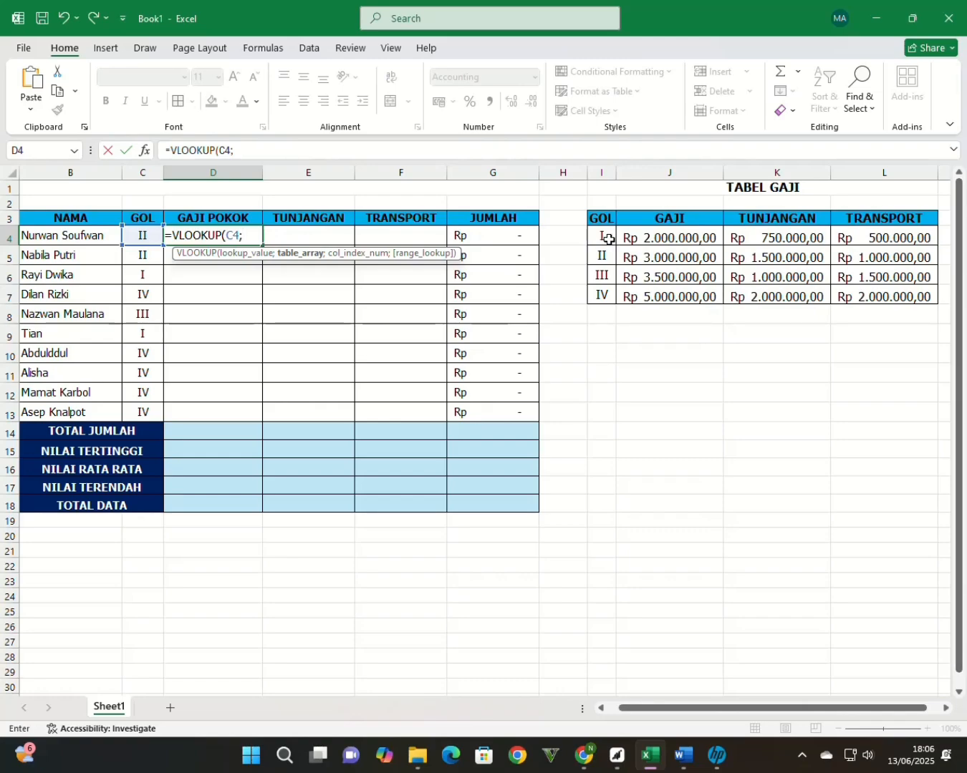
left_click_drag(617, 242, 865, 291)
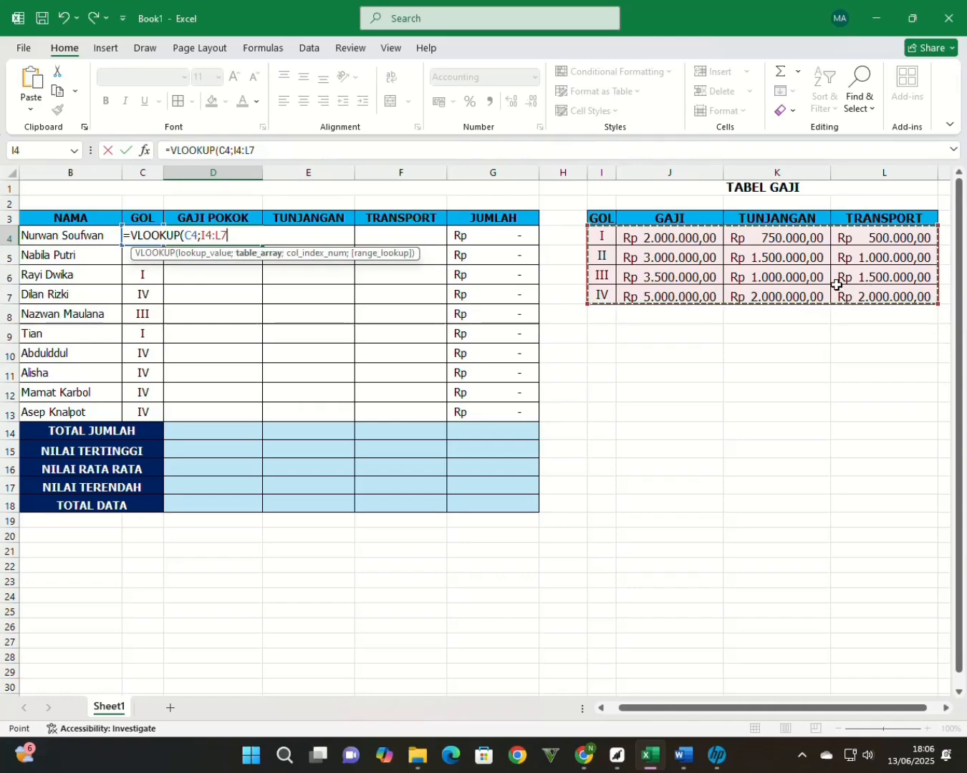
key("F4")
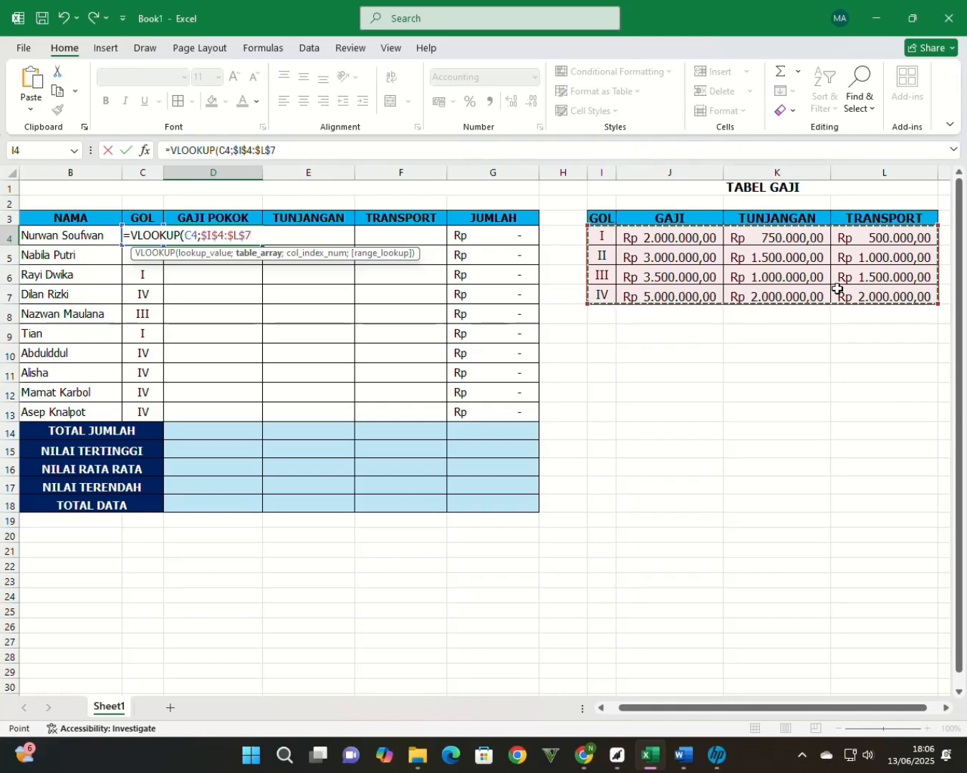
type(";")
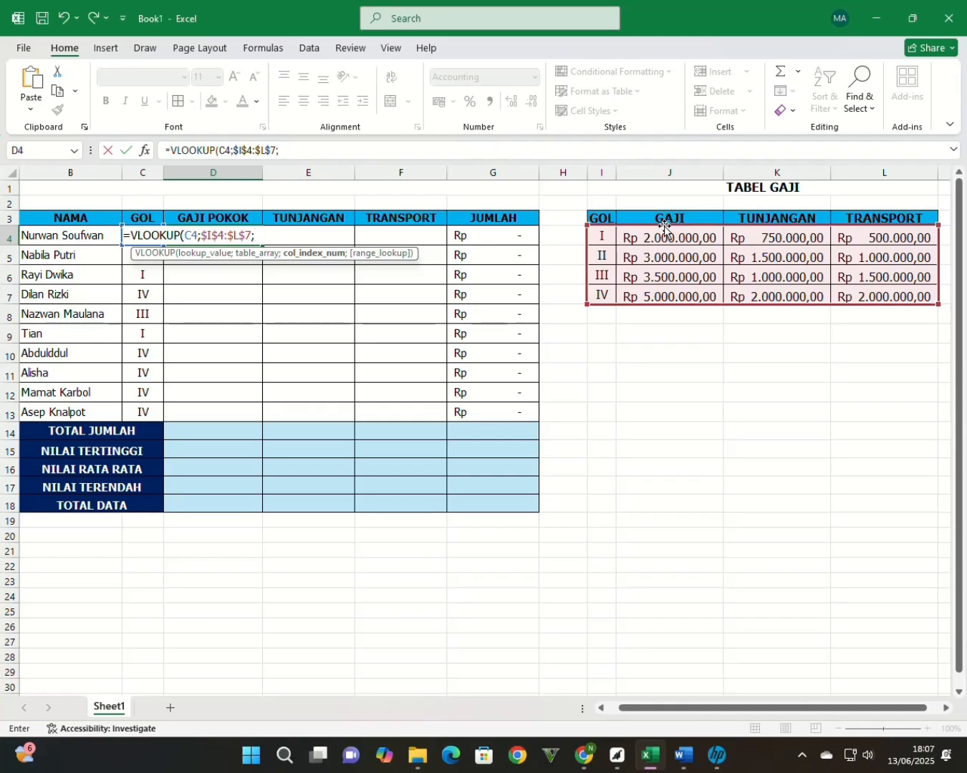
type("2;")
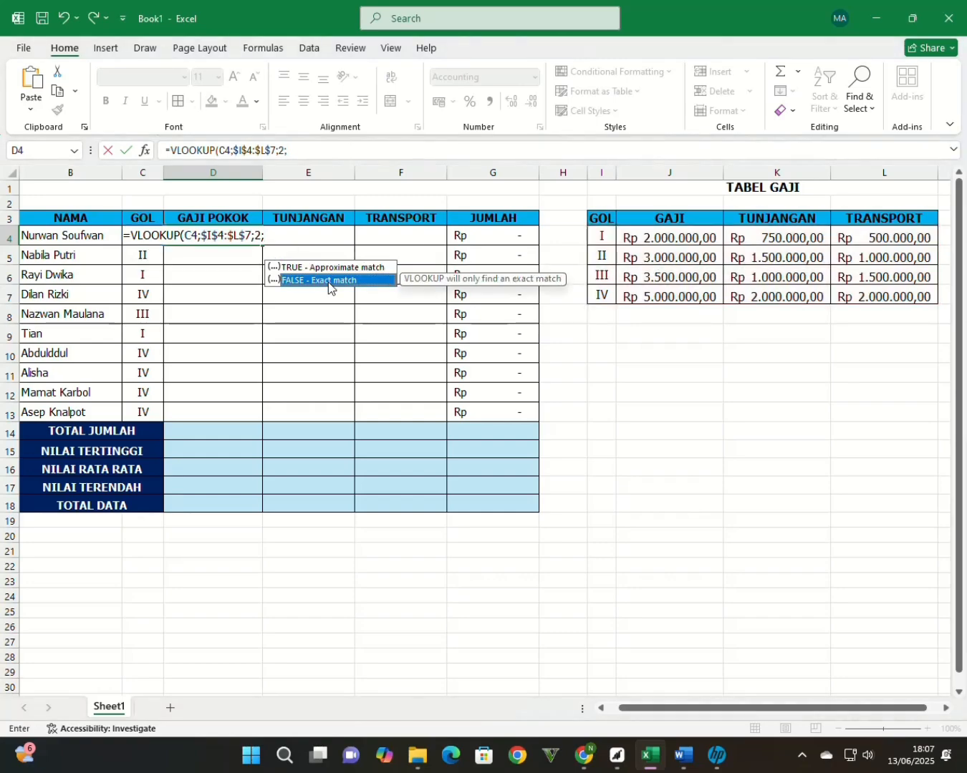
double_click(327, 282)
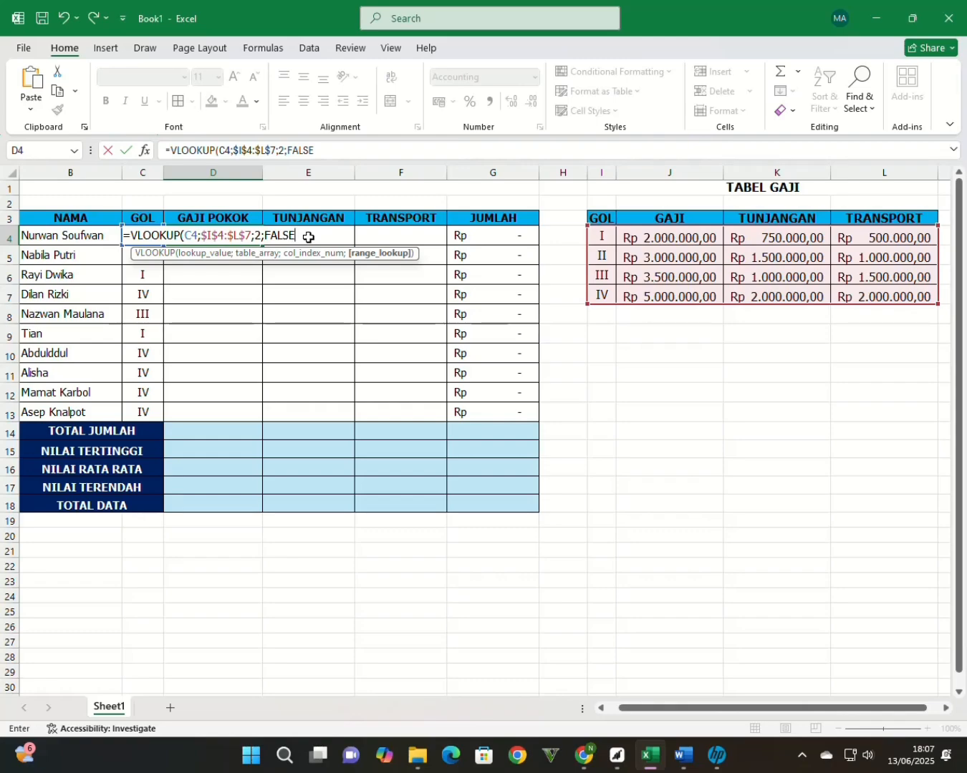
key("BackSpace")
key("BackSpace")
key("BackSpace")
key("BackSpace")
key("BackSpace")
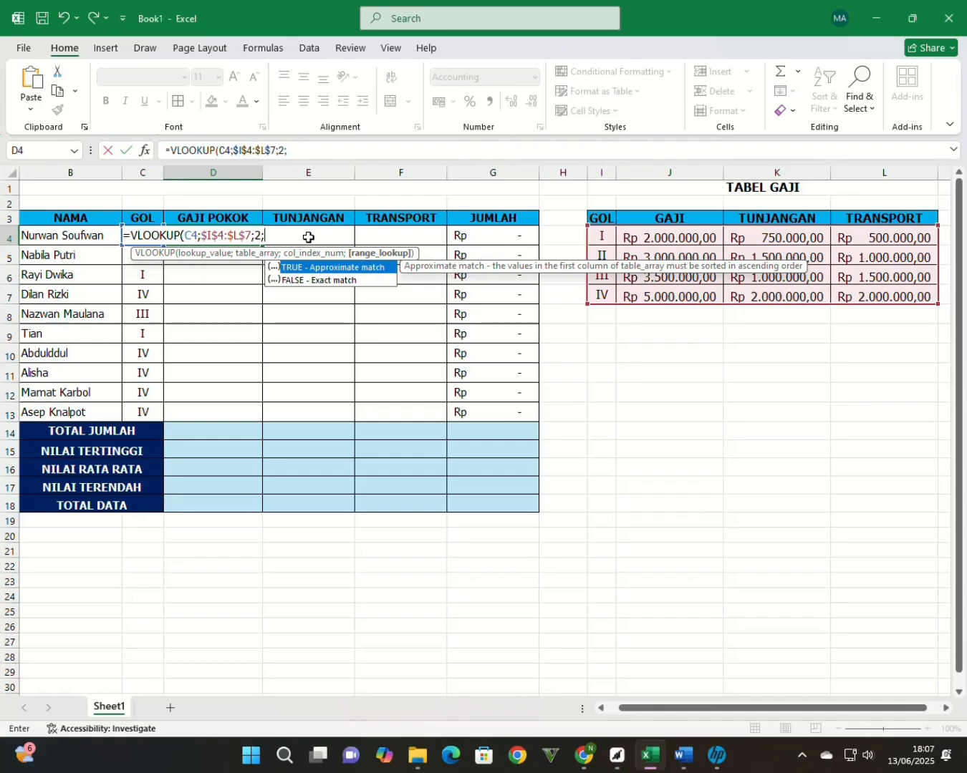
Complete the D4 VLOOKUP with 0 as the range lookup argument and fill the formula down to D13.
type("0")
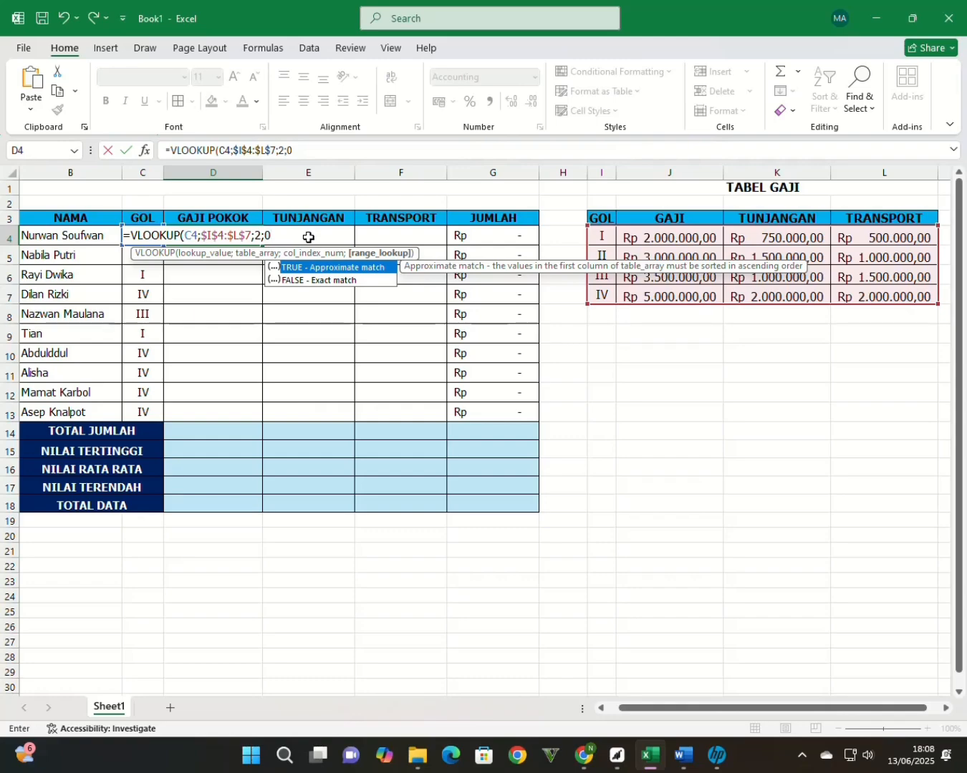
type(")")
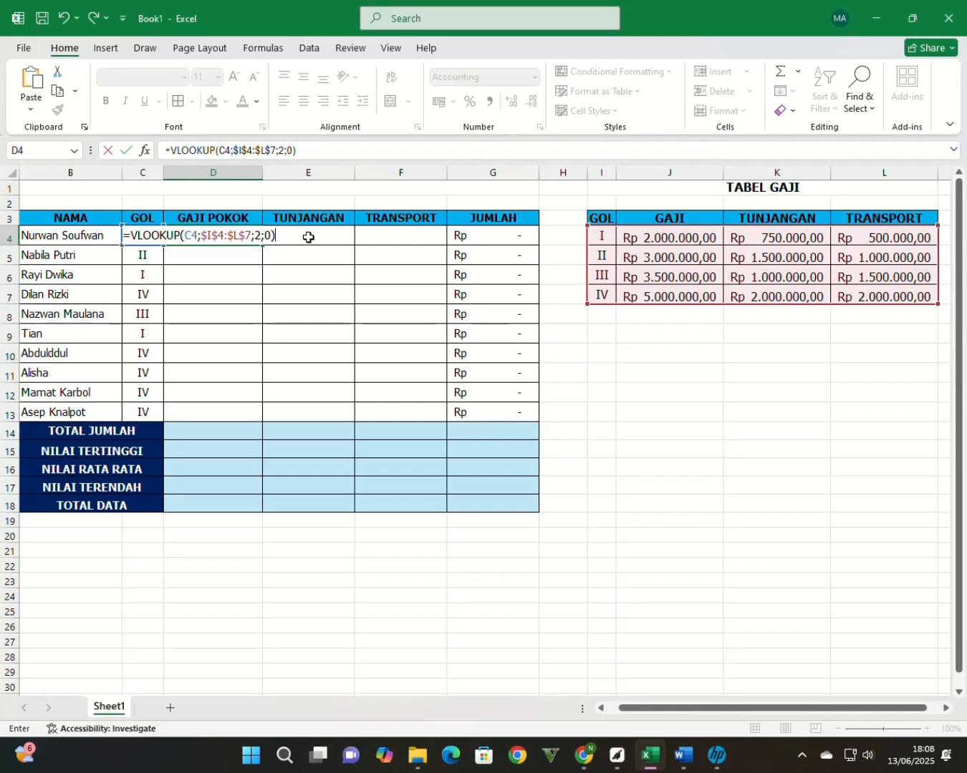
key("Return")
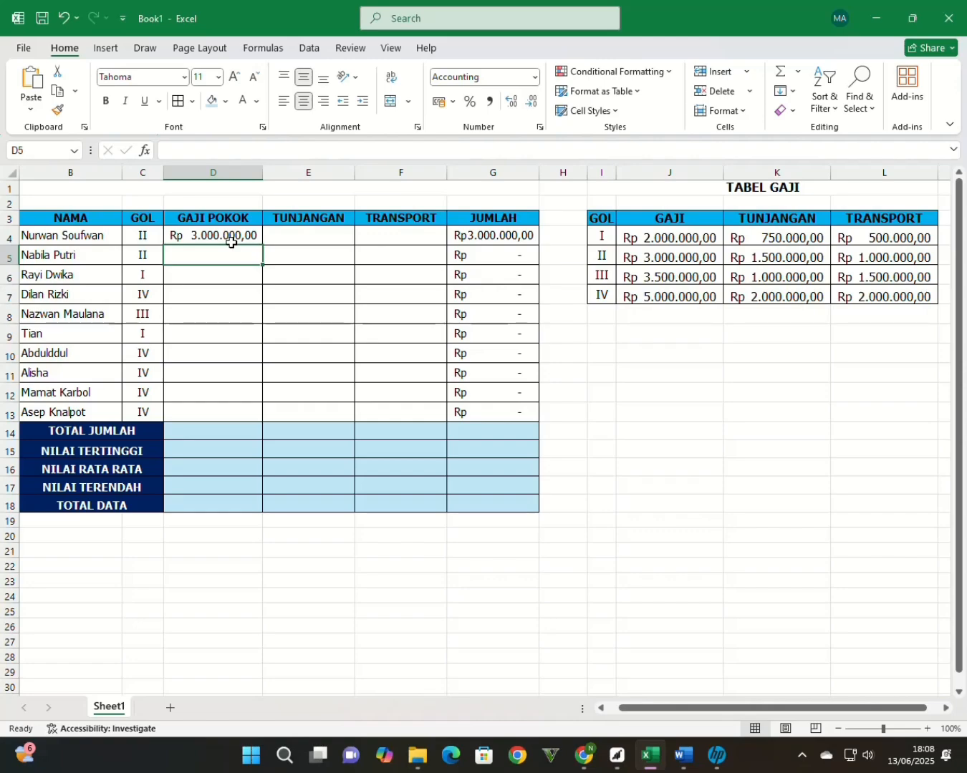
key("ctrl+z")
left_click(254, 238)
left_click_drag(262, 245, 248, 416)
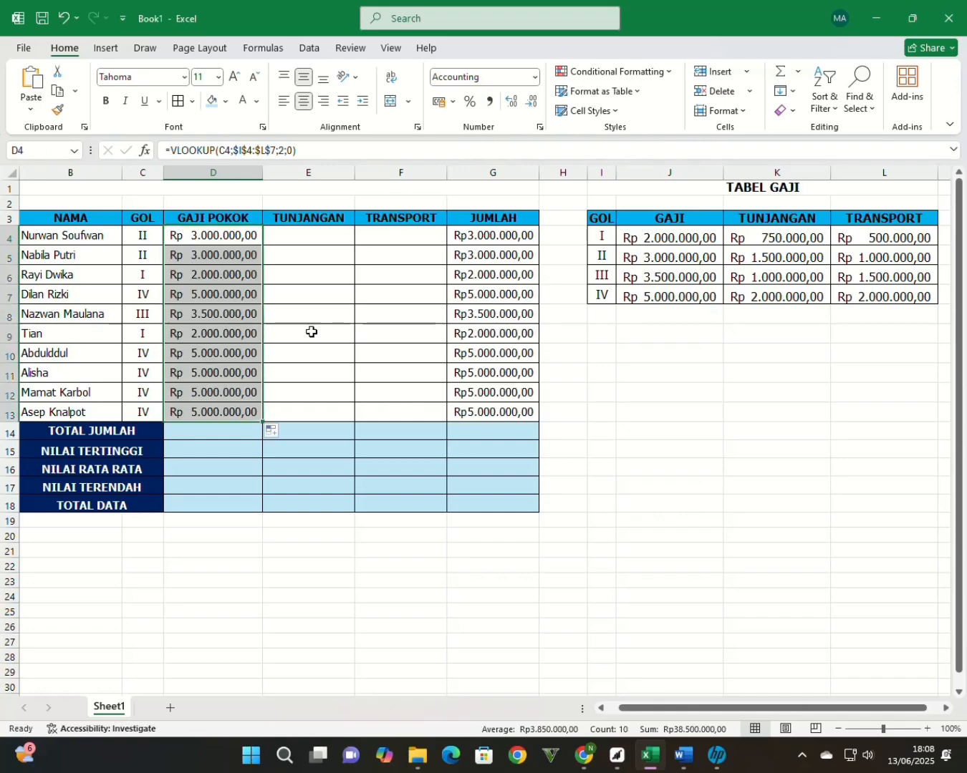
Start a VLOOKUP formula in E4 with C4 as lookup value and $I$4:$L$7 as absolute table range.
double_click(321, 237)
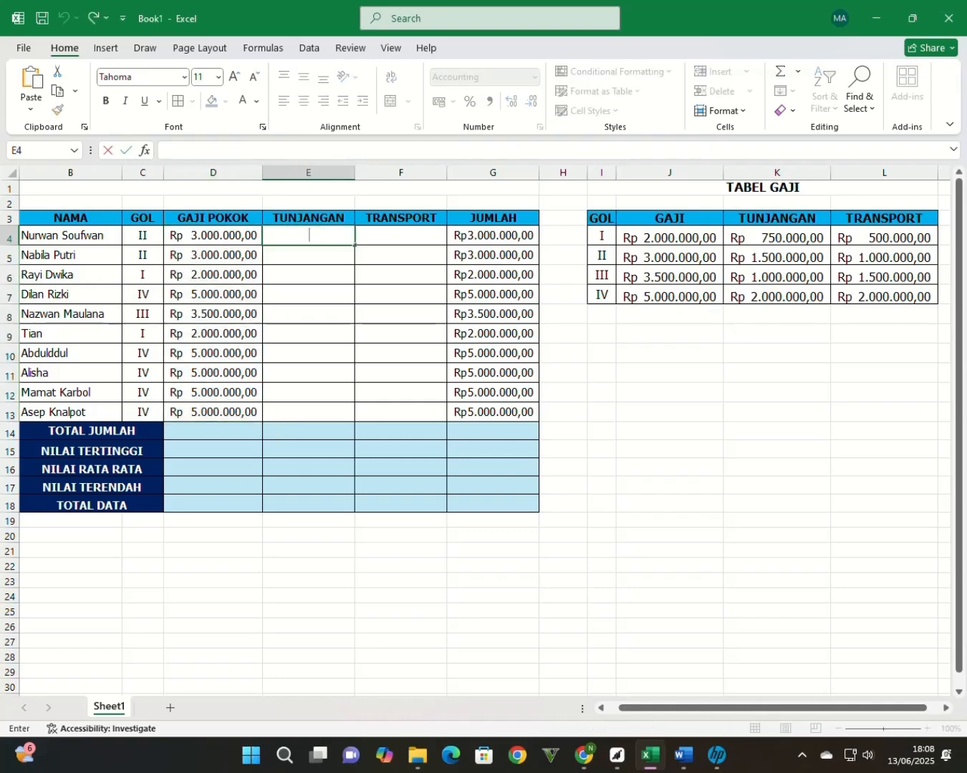
type("=")
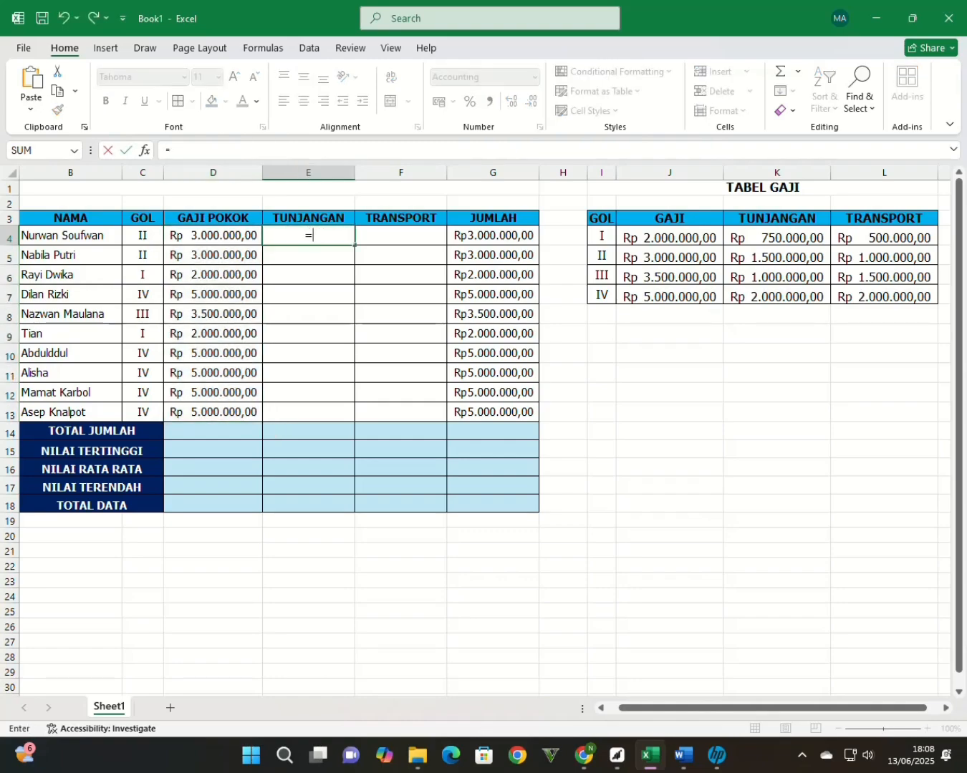
type("vl")
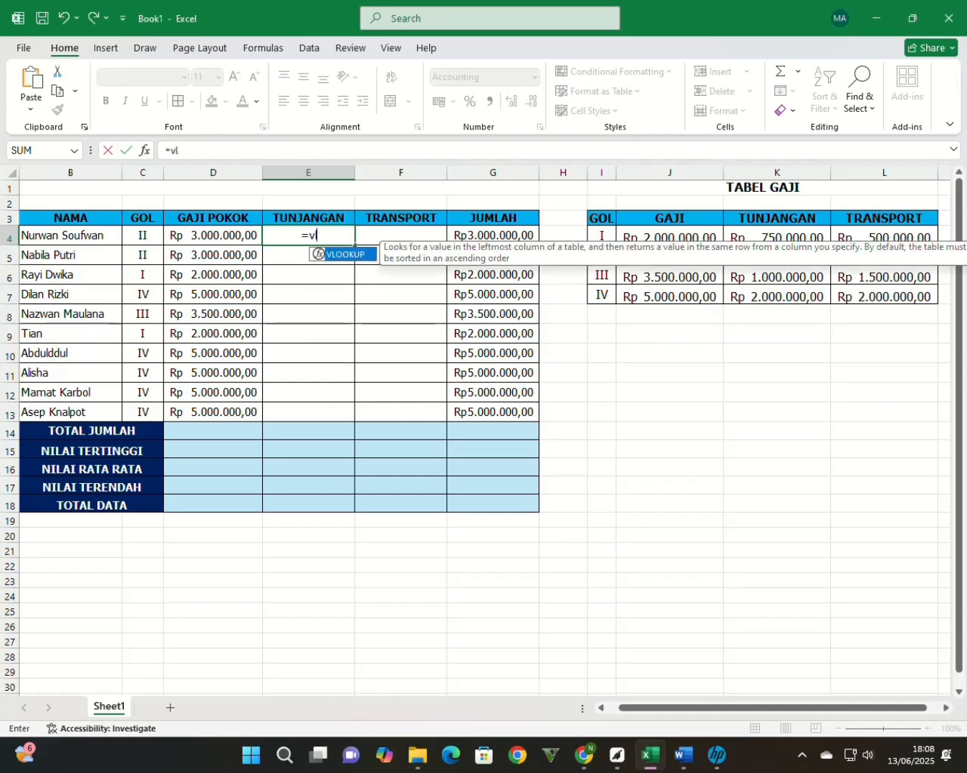
key("Tab")
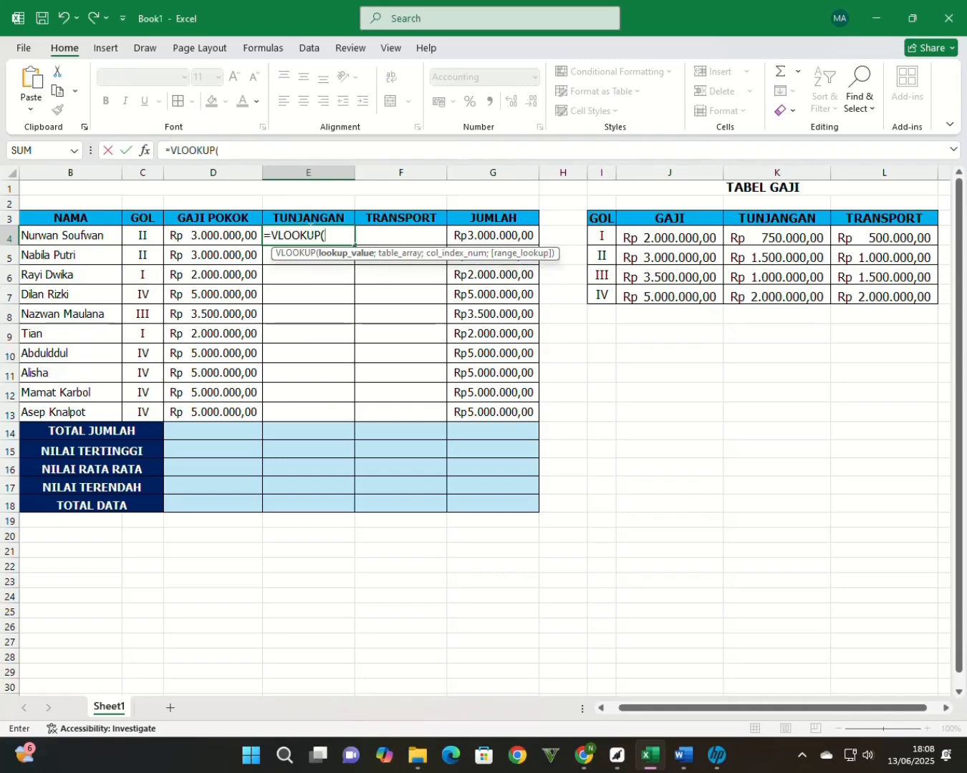
left_click(599, 235)
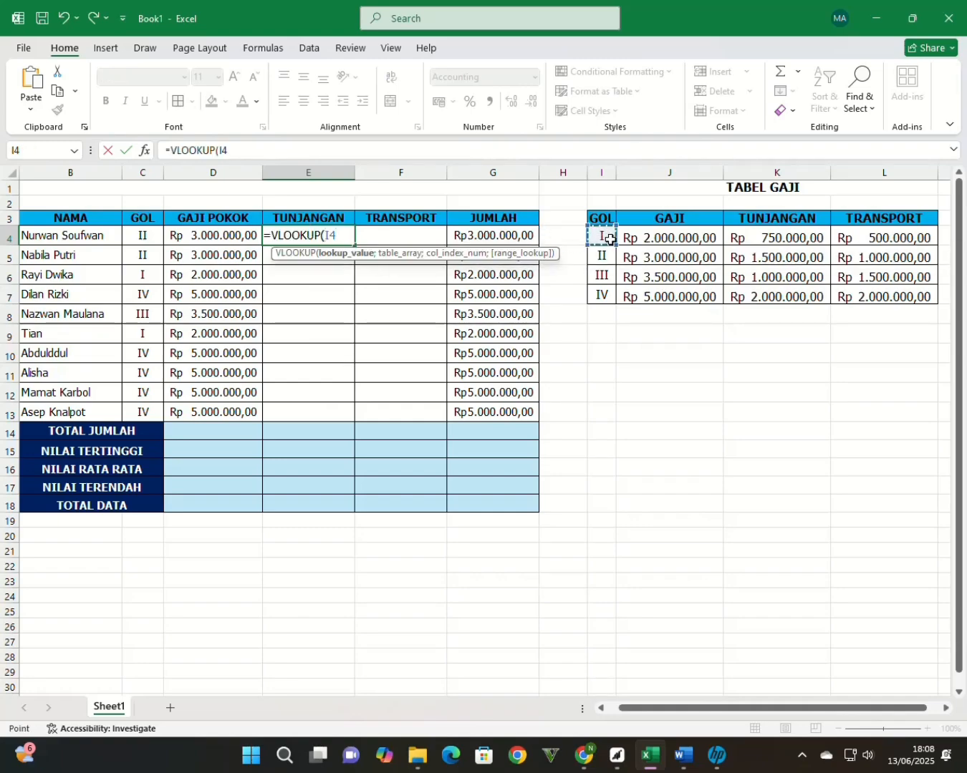
left_click(144, 238)
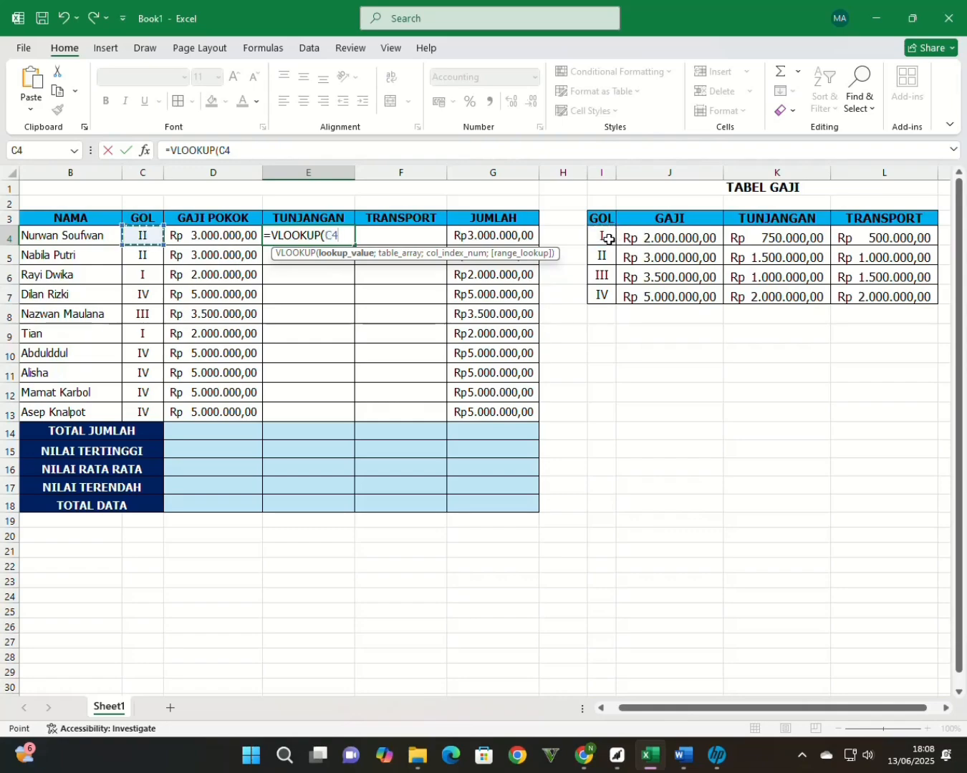
type(";")
key("BackSpace")
type(";")
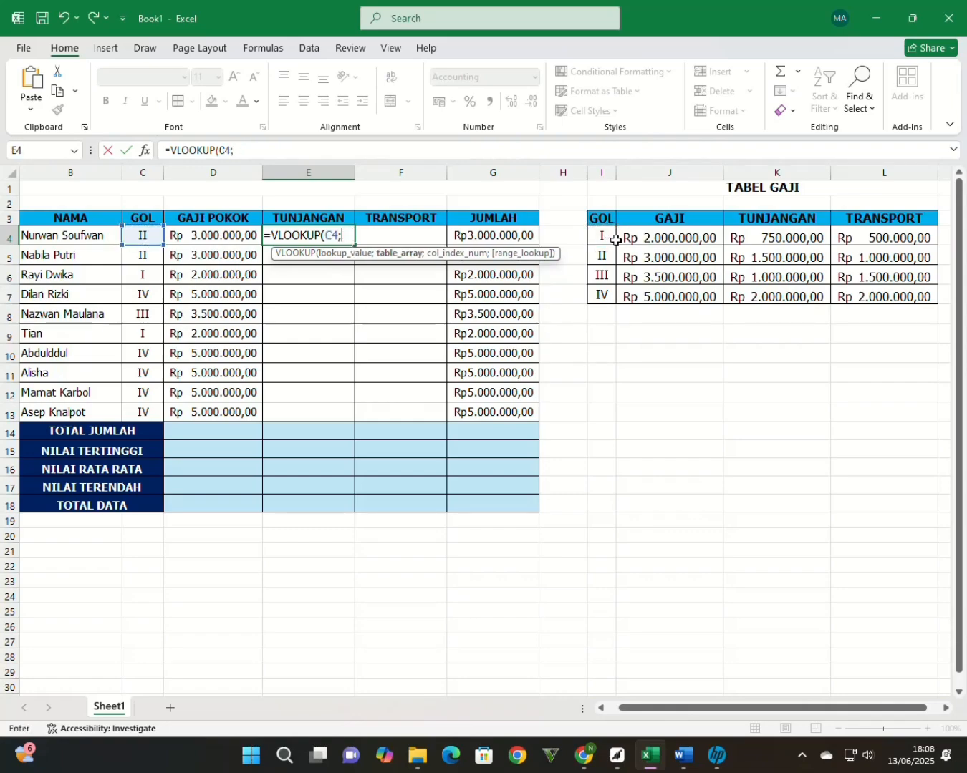
left_click_drag(615, 240, 852, 290)
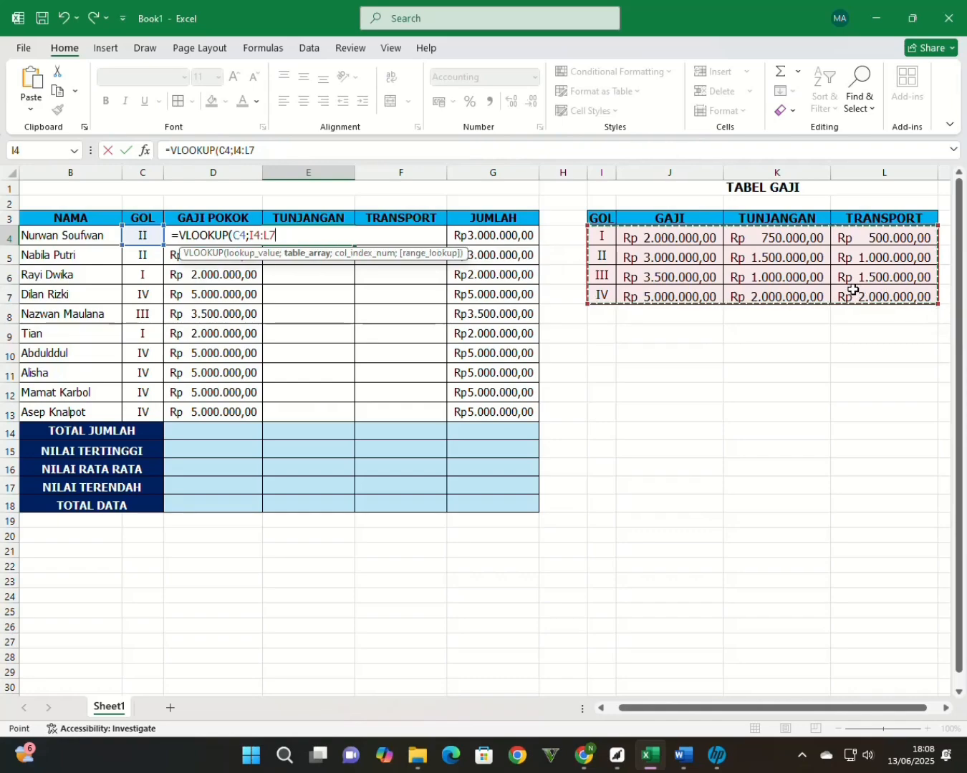
key("F4")
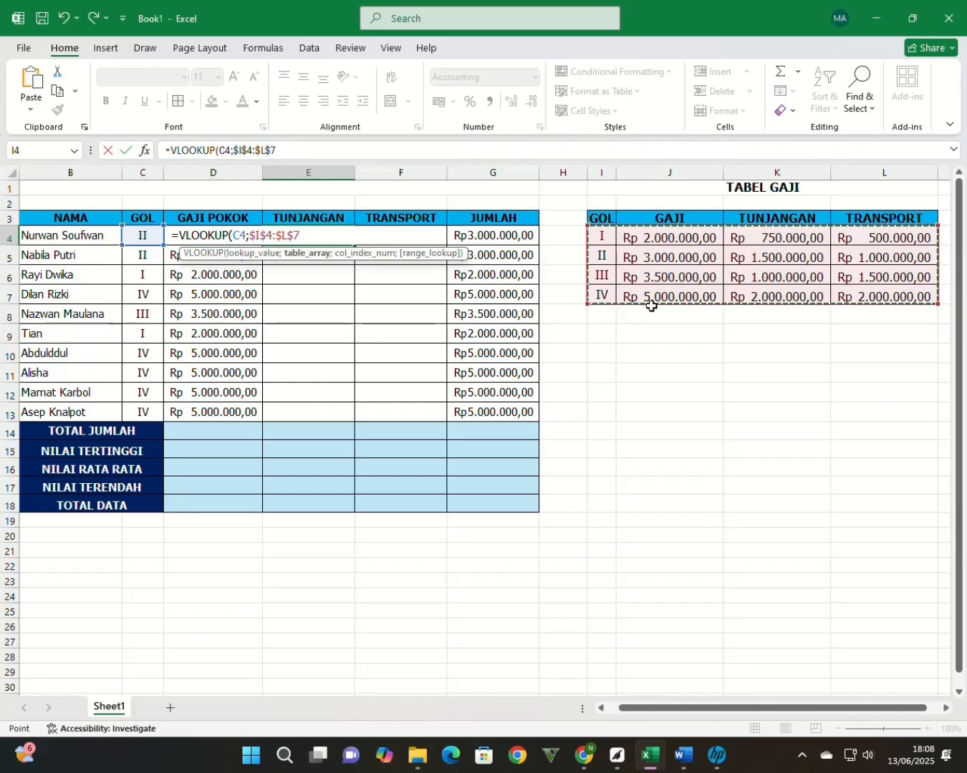
Complete the E4 VLOOKUP with column index 3 and range lookup 0, and fill the formula down to E13.
type(";")
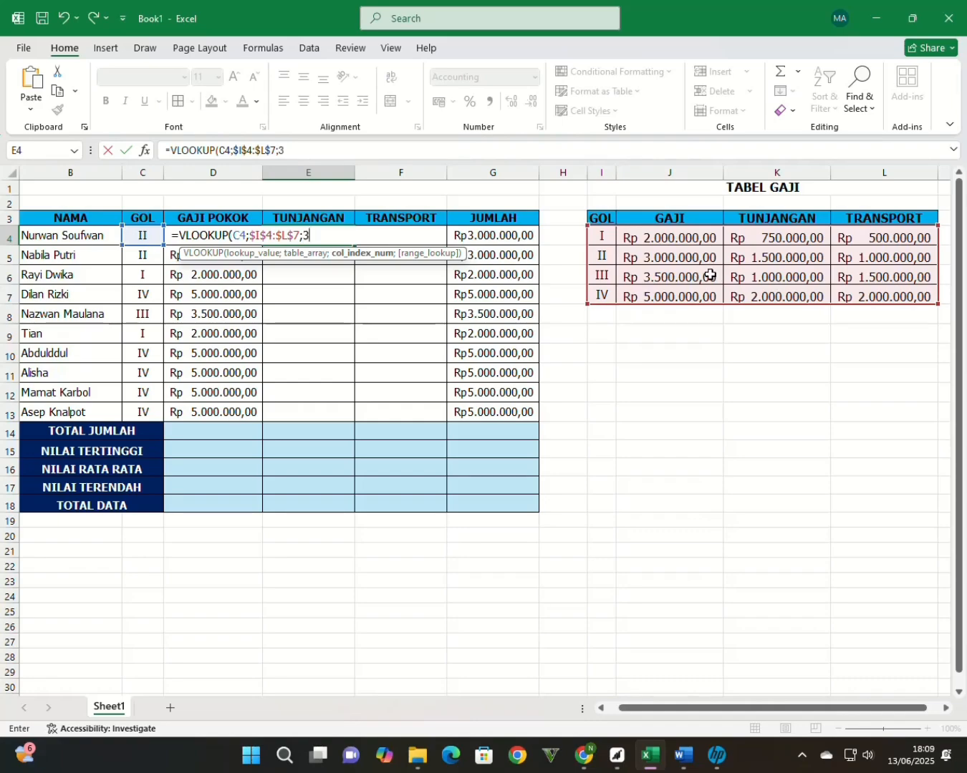
type("3;")
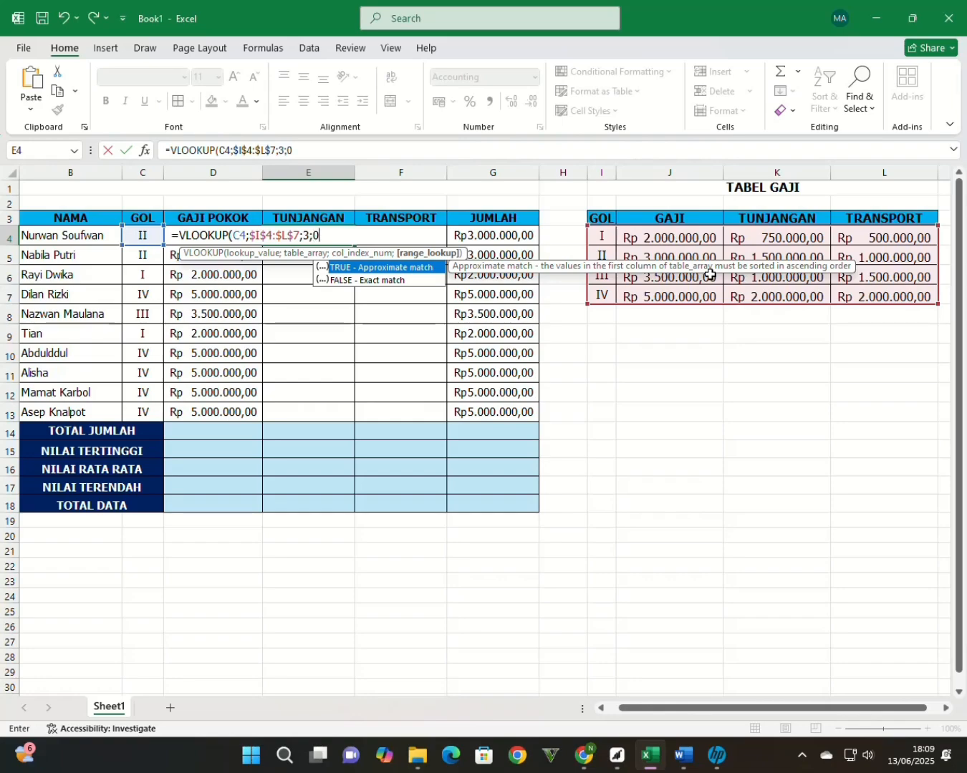
type("0)")
key("Return")
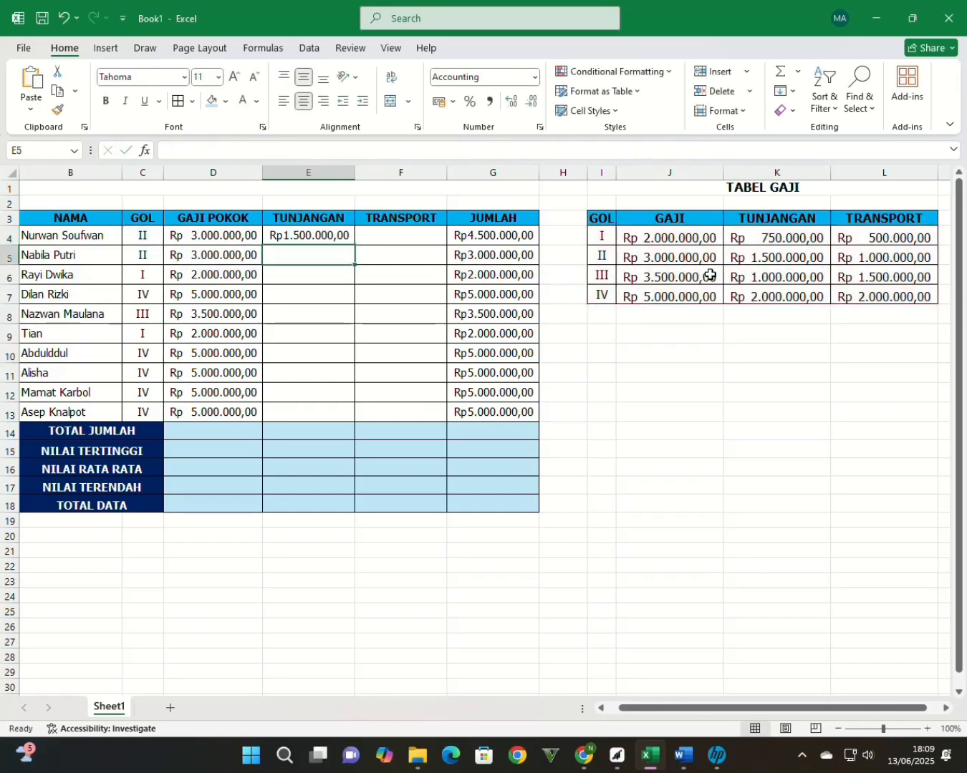
left_click(340, 235)
left_click_drag(353, 245, 332, 417)
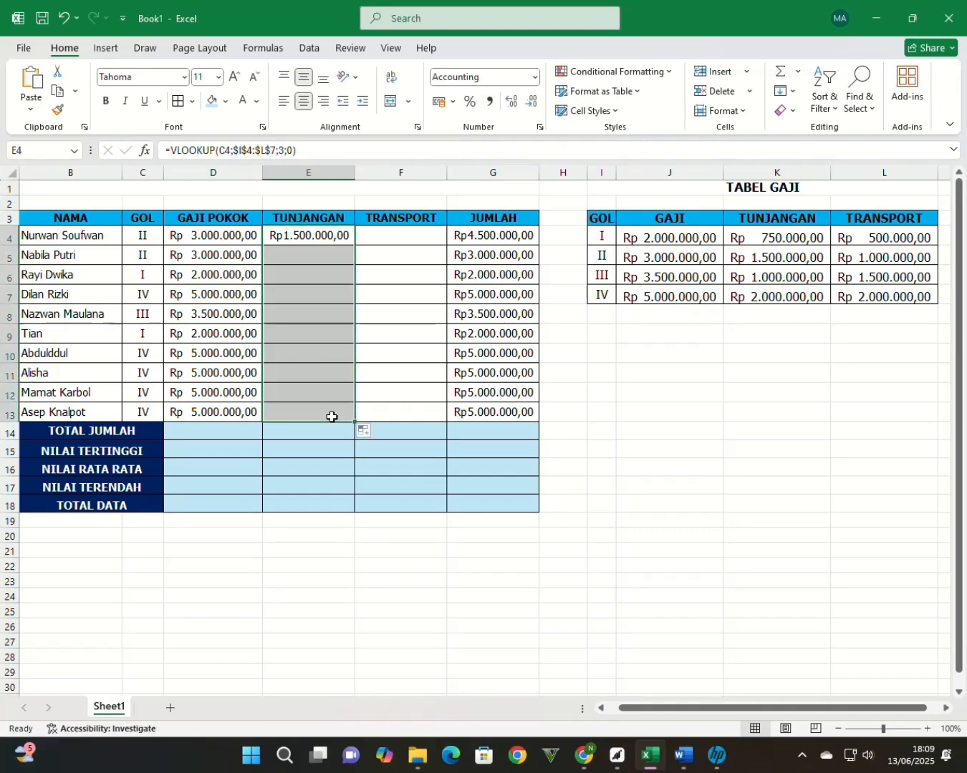
Start a VLOOKUP formula in F4 with C4 as lookup value and $I$4:$L$7 as absolute table range.
left_click(398, 236)
double_click(399, 236)
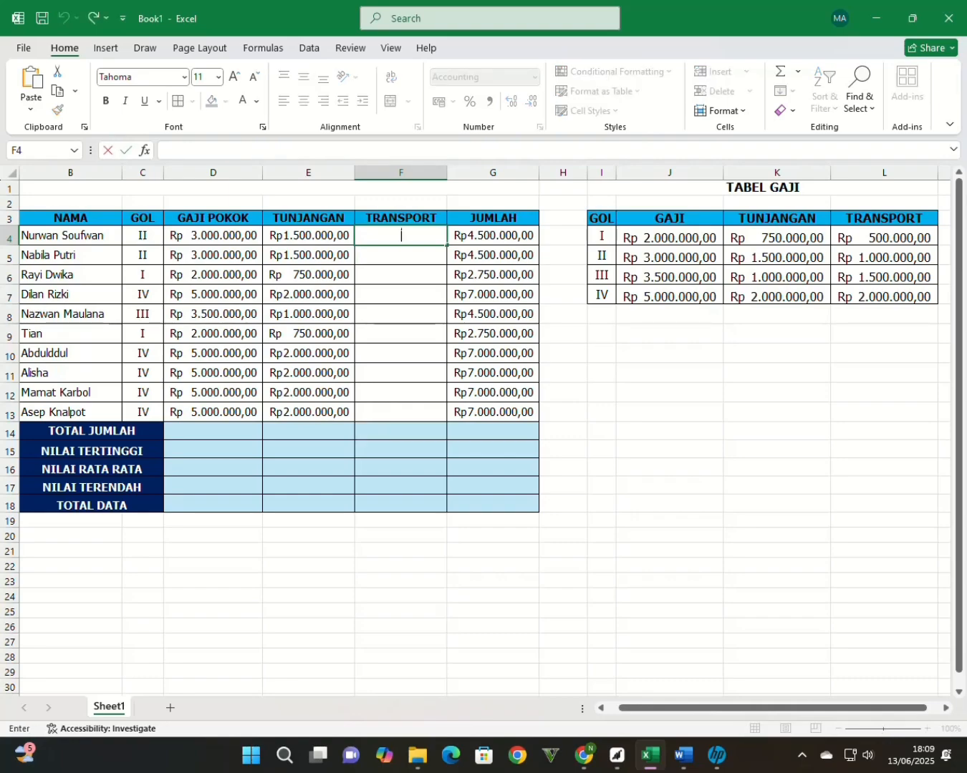
type("=")
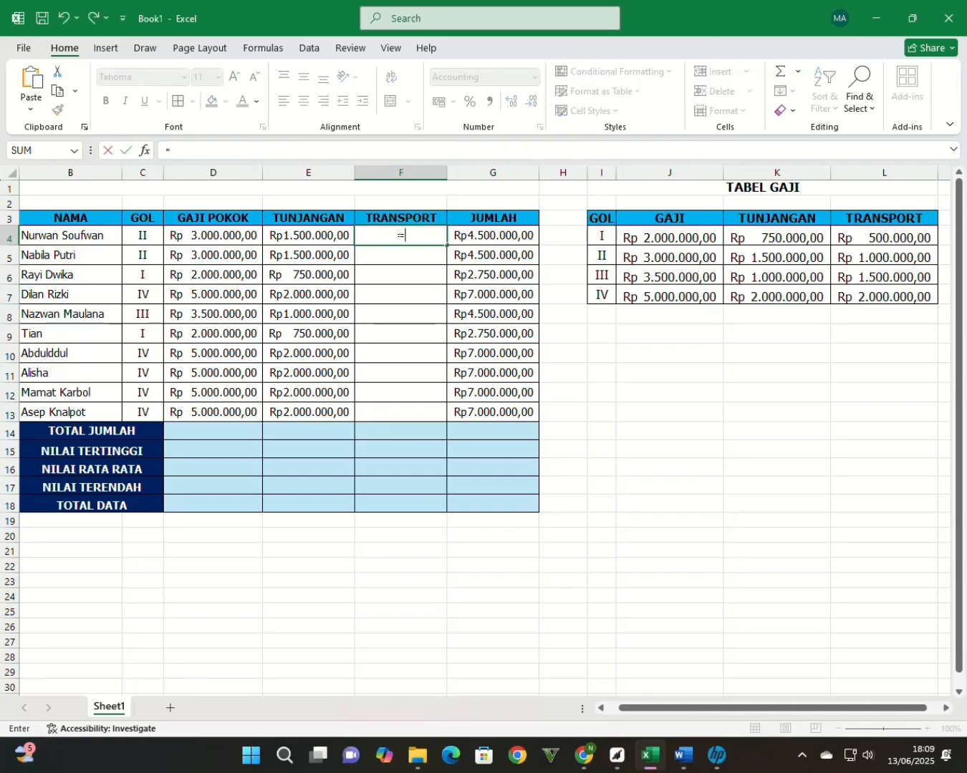
type("vlo")
key("Tab")
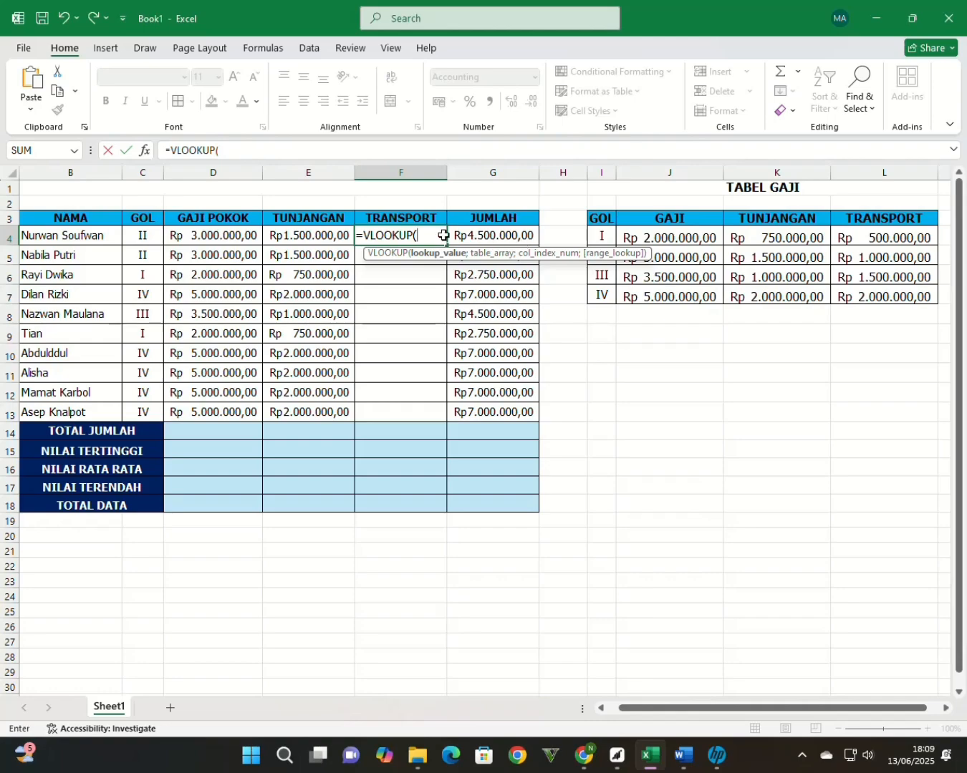
left_click(145, 238)
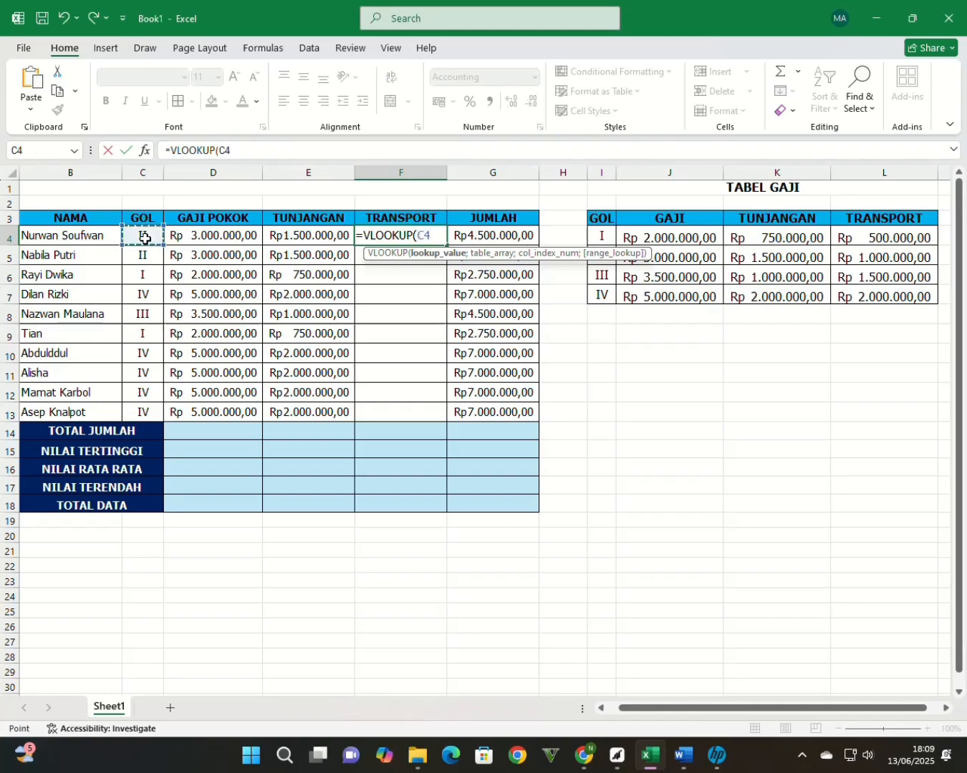
type(";")
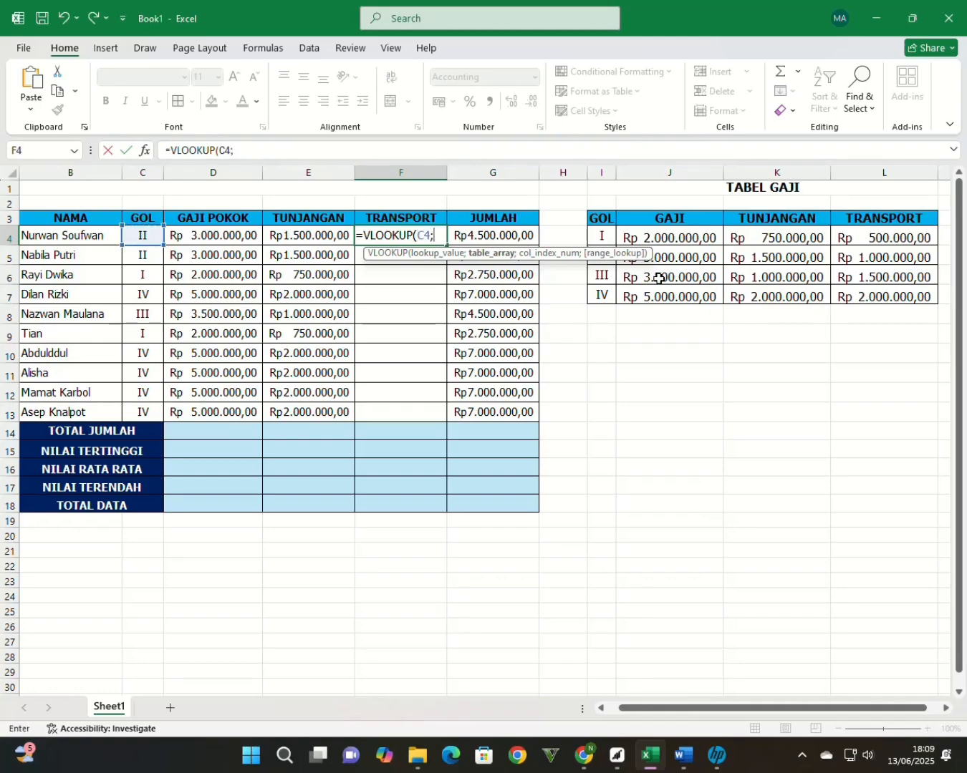
left_click_drag(602, 238, 881, 295)
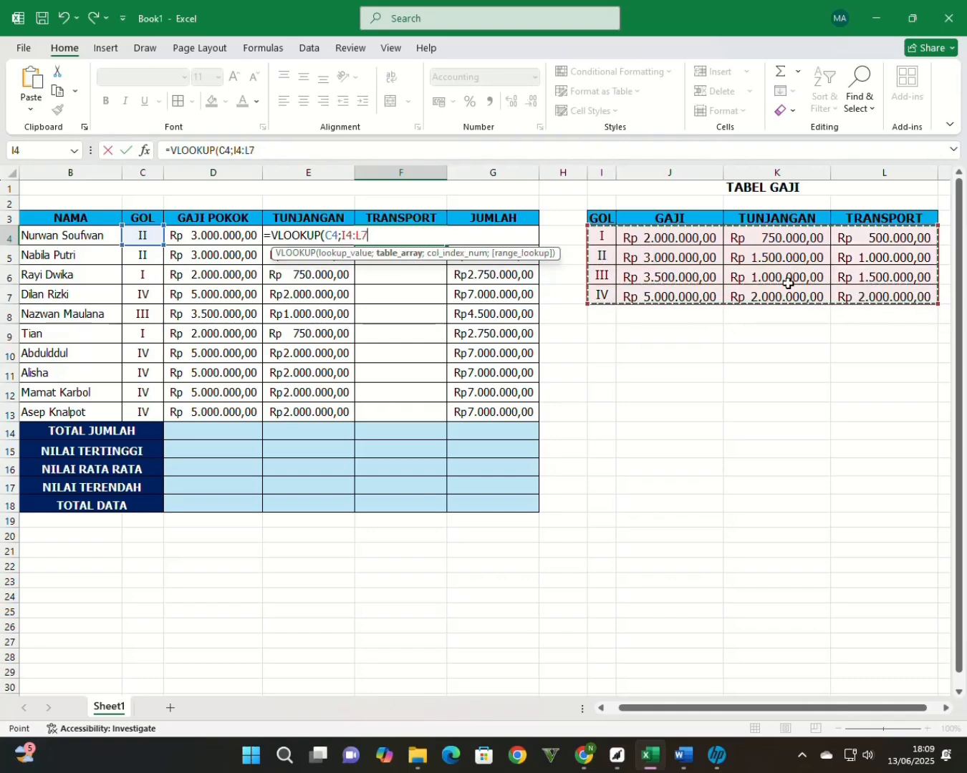
key("F4")
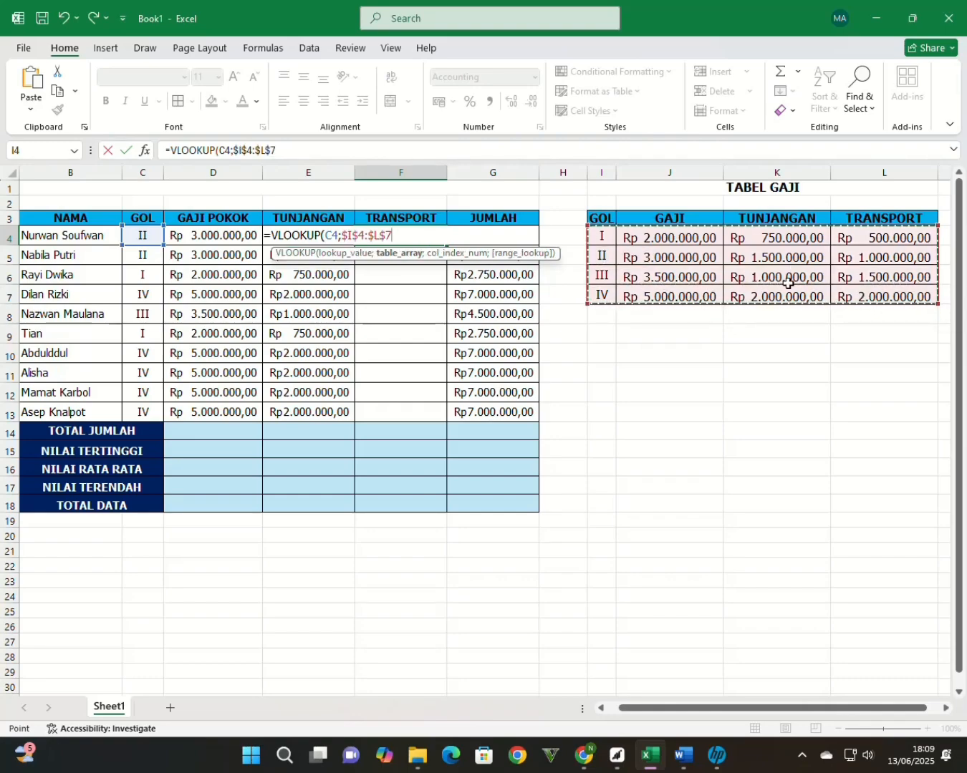
Complete the F4 VLOOKUP with column index 4 and range lookup 0, and fill the formula down to F13.
type(";")
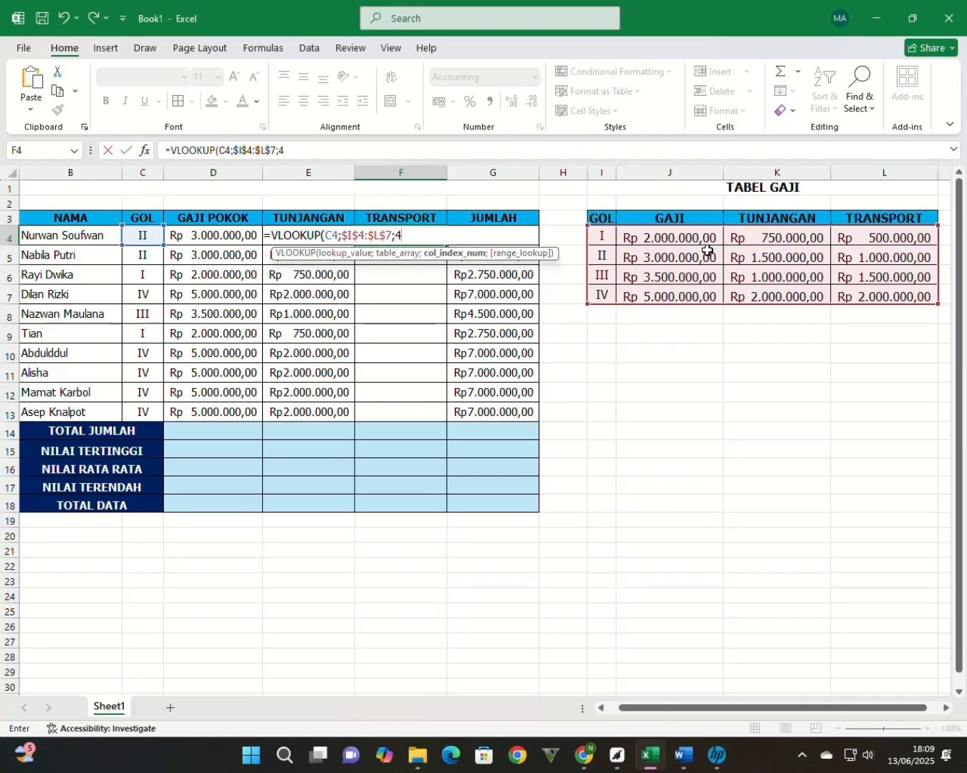
type("4;")
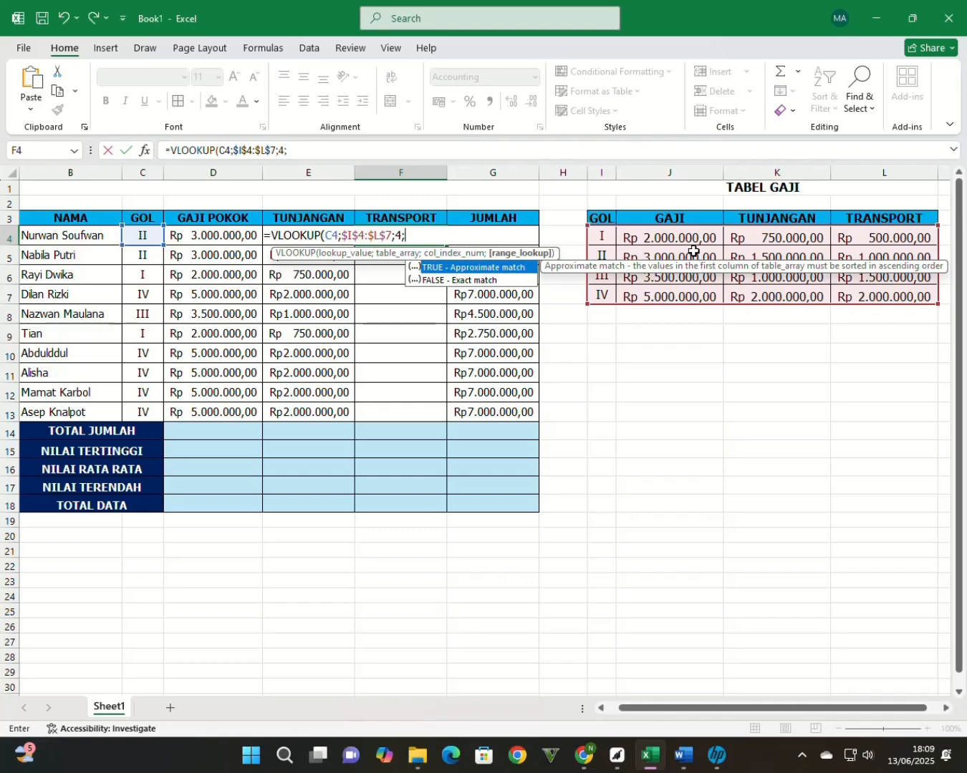
type("0)")
key("Return")
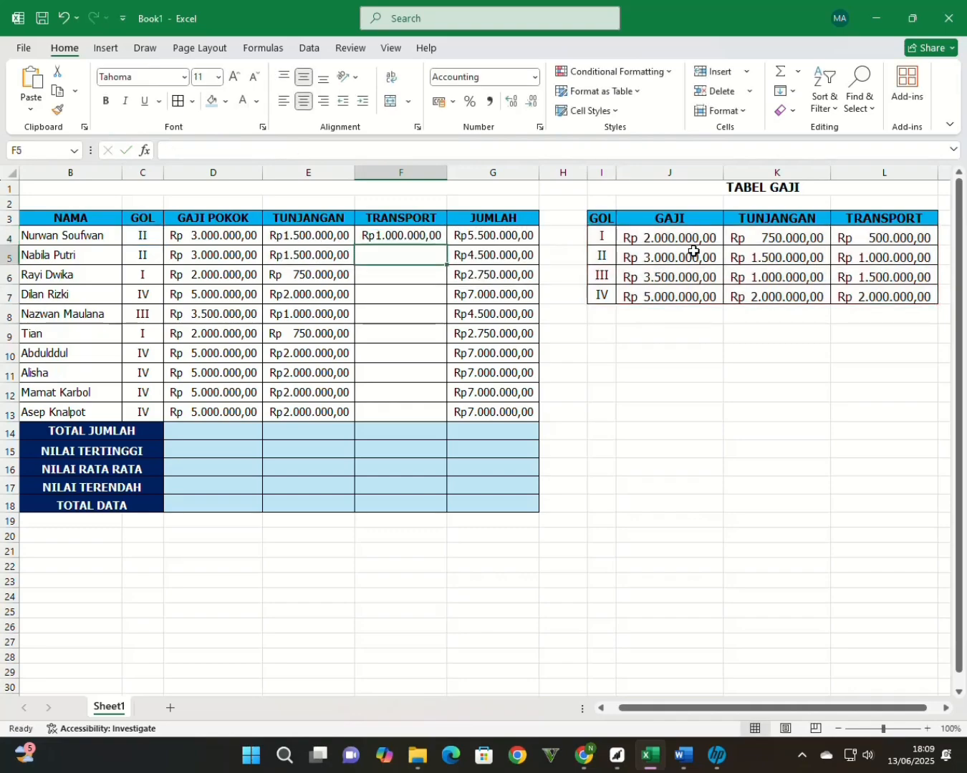
left_click(417, 233)
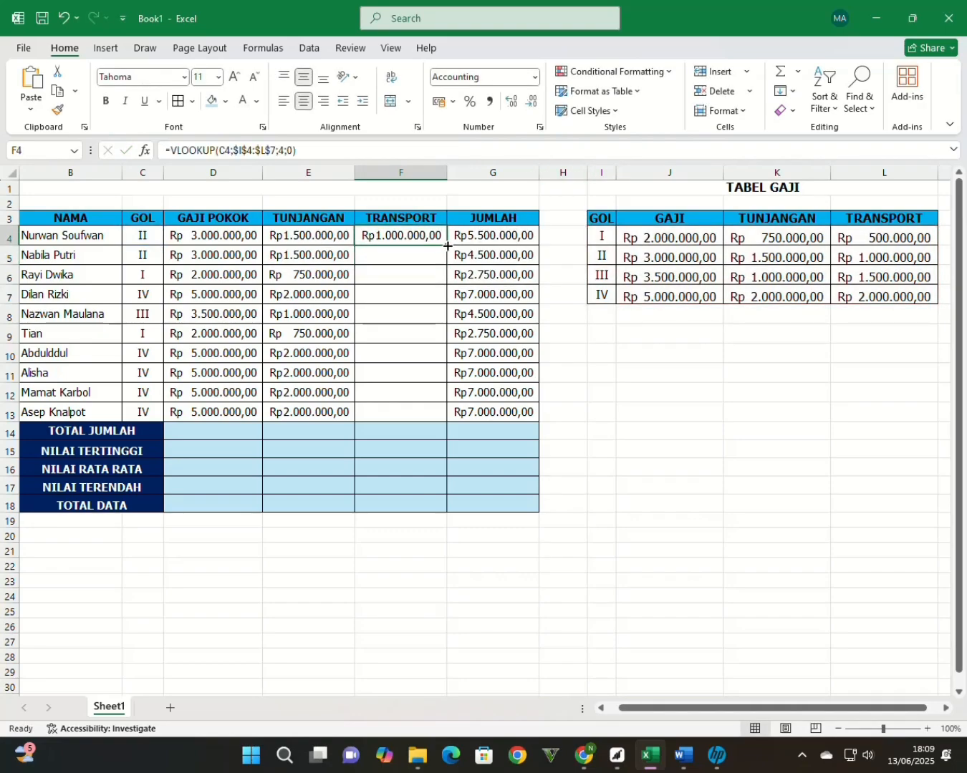
left_click_drag(447, 245, 430, 412)
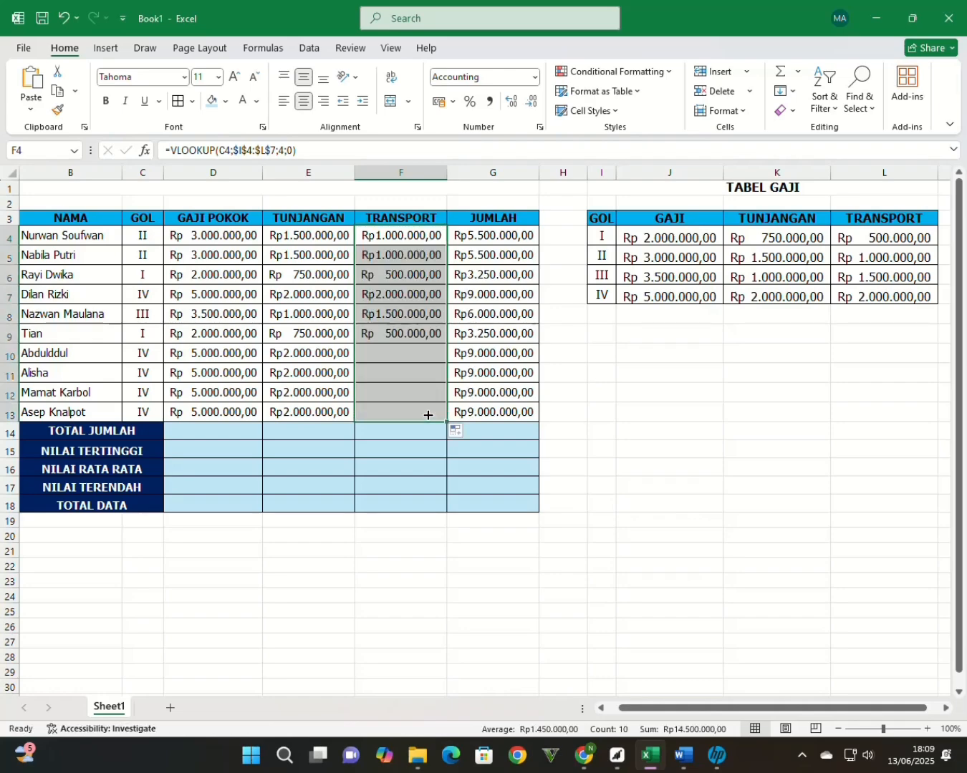
Replace the JUMLAH formula in G4 with a SUM of D4:F4.
double_click(495, 235)
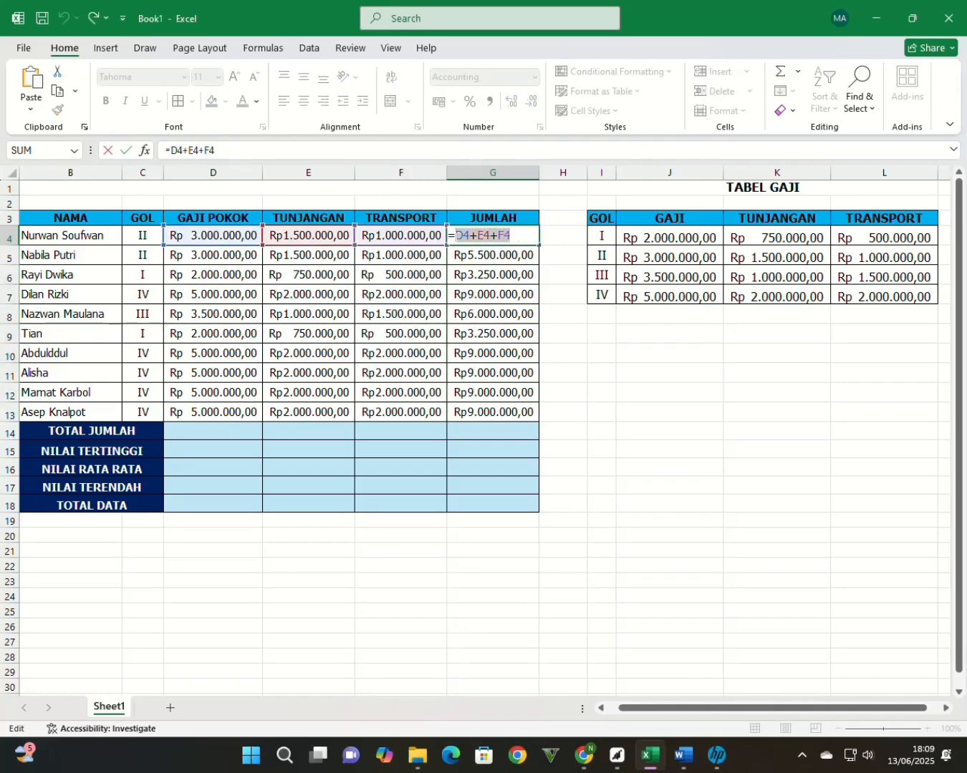
key("BackSpace")
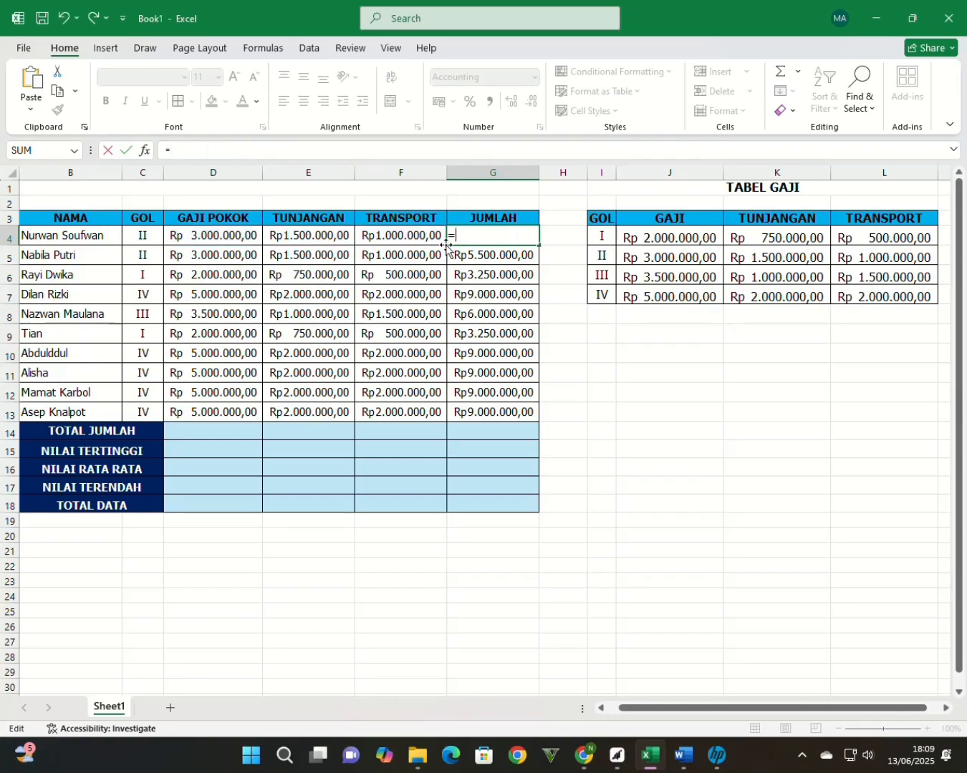
type("sum")
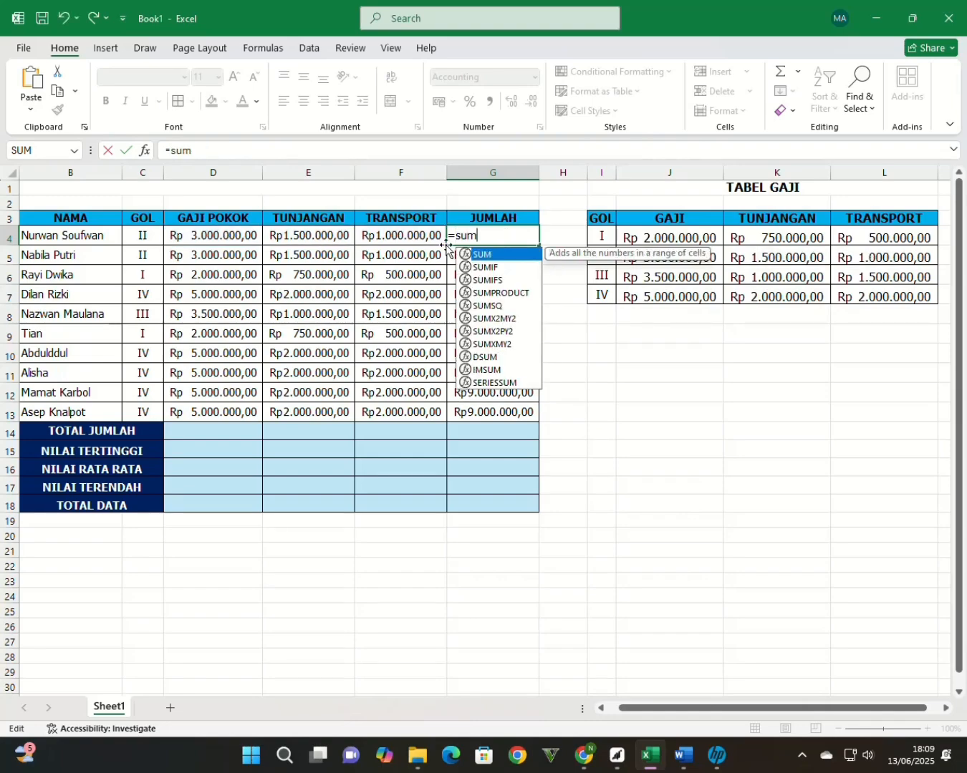
key("Tab")
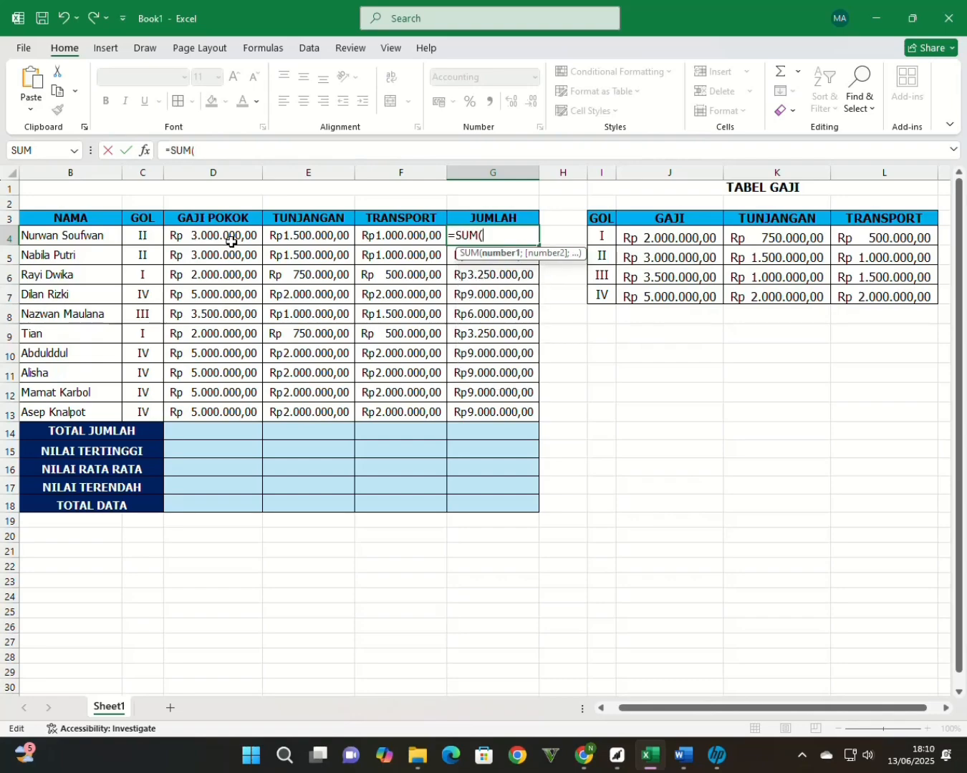
left_click_drag(208, 237, 391, 239)
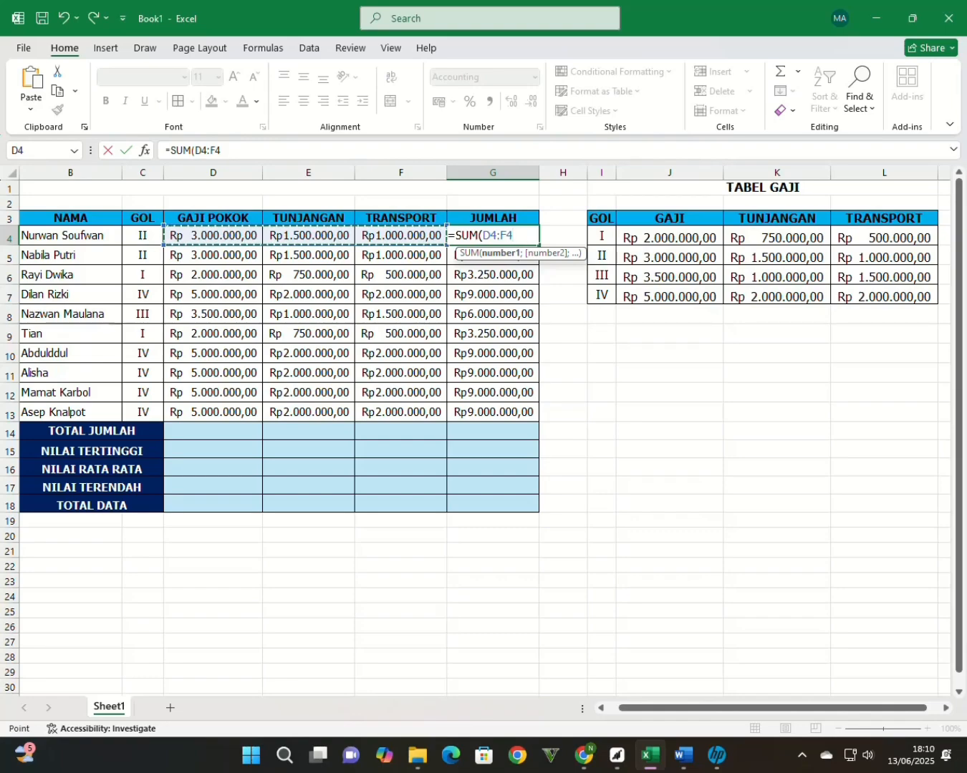
key("Return")
Fill the G4 SUM formula down the JUMLAH column to G13.
left_click(525, 236)
left_click(533, 248)
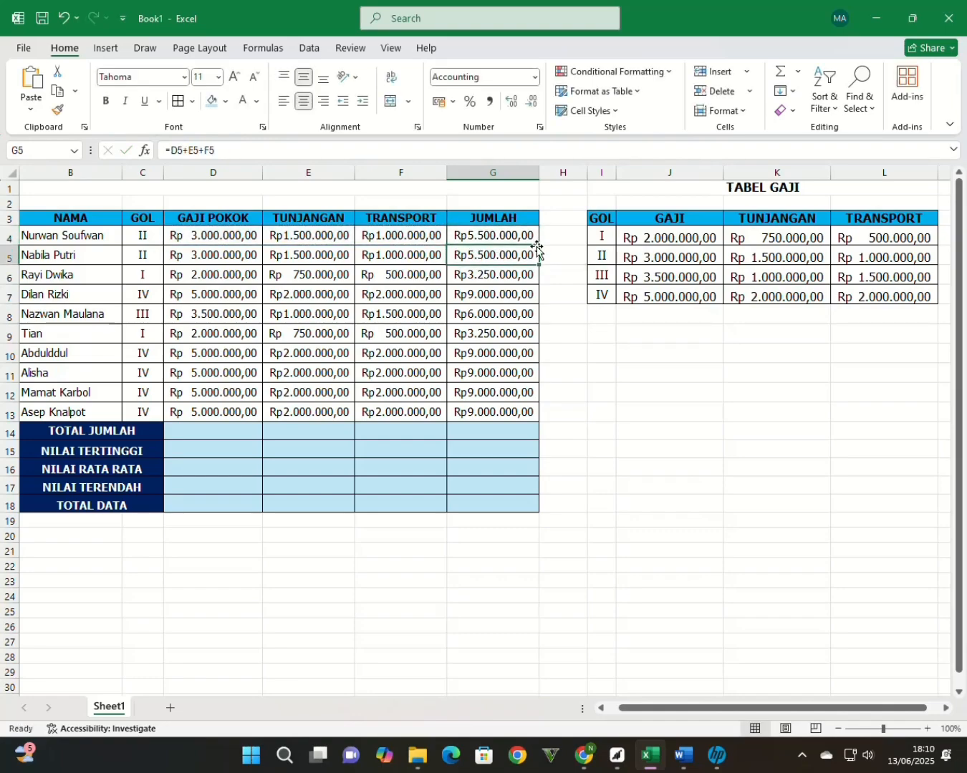
left_click(534, 242)
left_click_drag(538, 248, 518, 421)
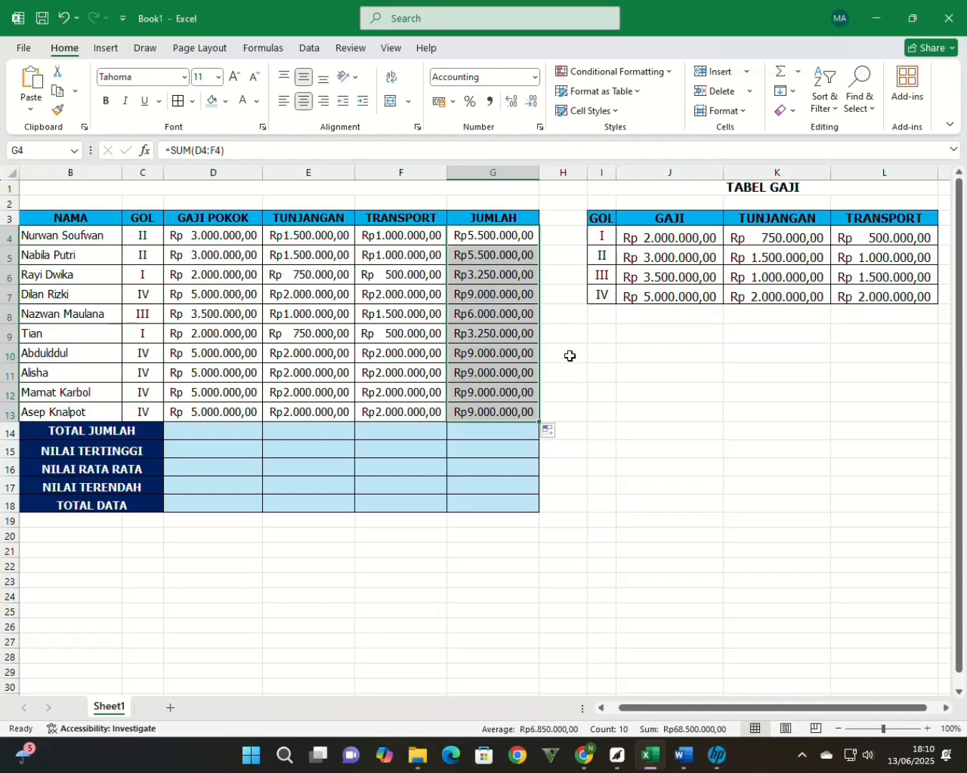
Enter a SUM formula over D4:D13 in the TOTAL JUMLAH cell D14.
left_click(216, 433)
double_click(216, 432)
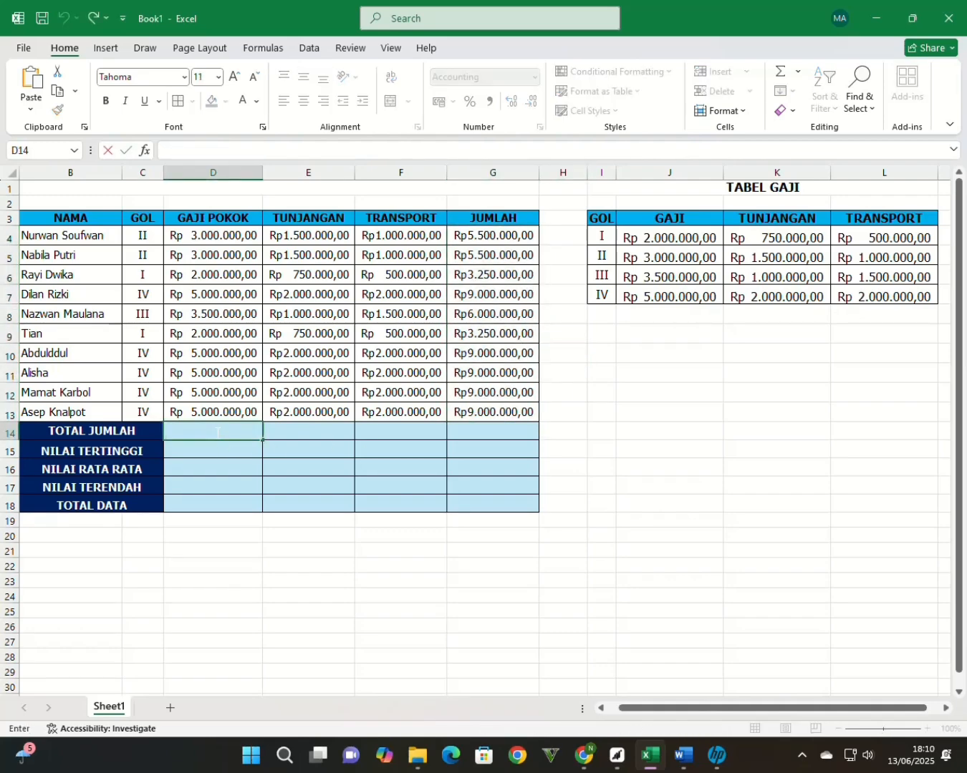
type("=")
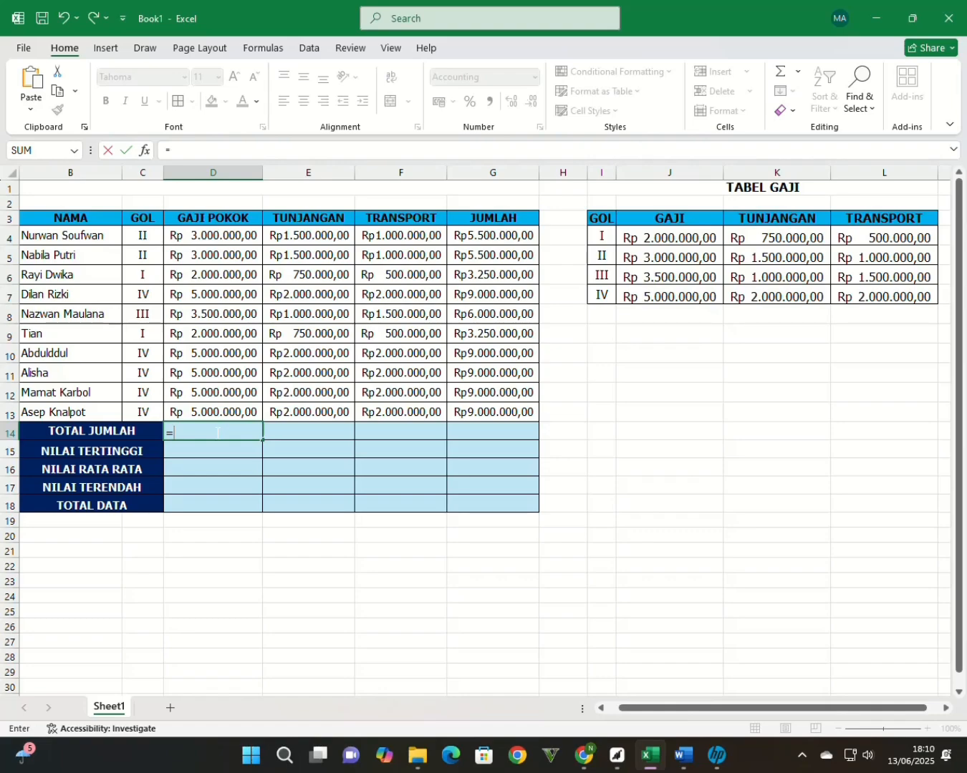
type("sum")
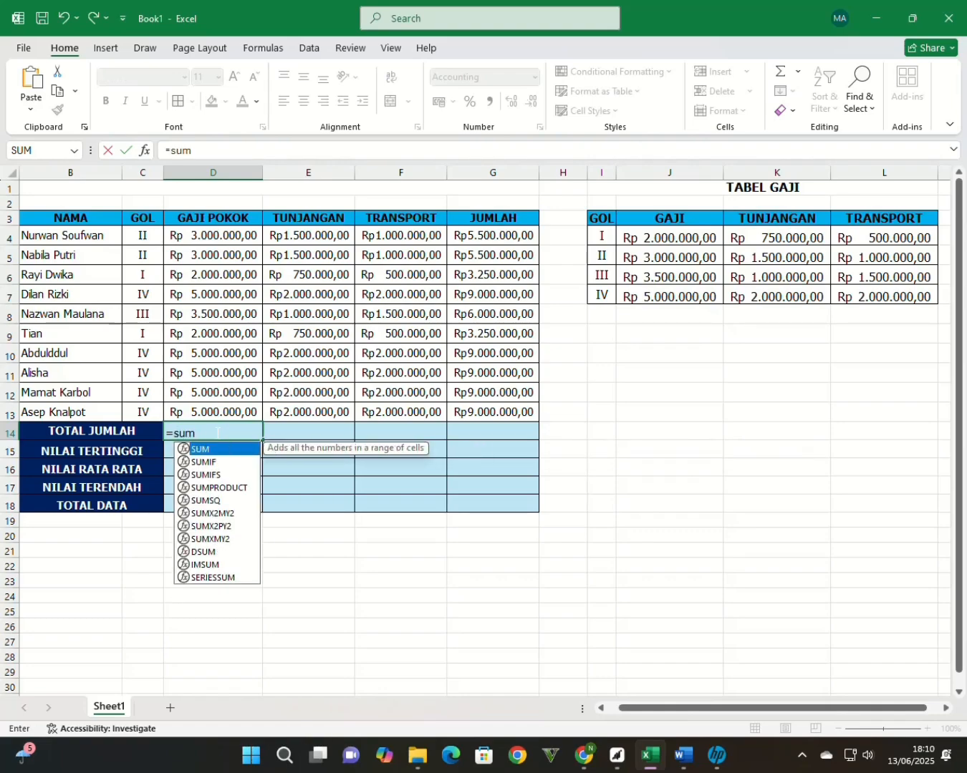
key("Tab")
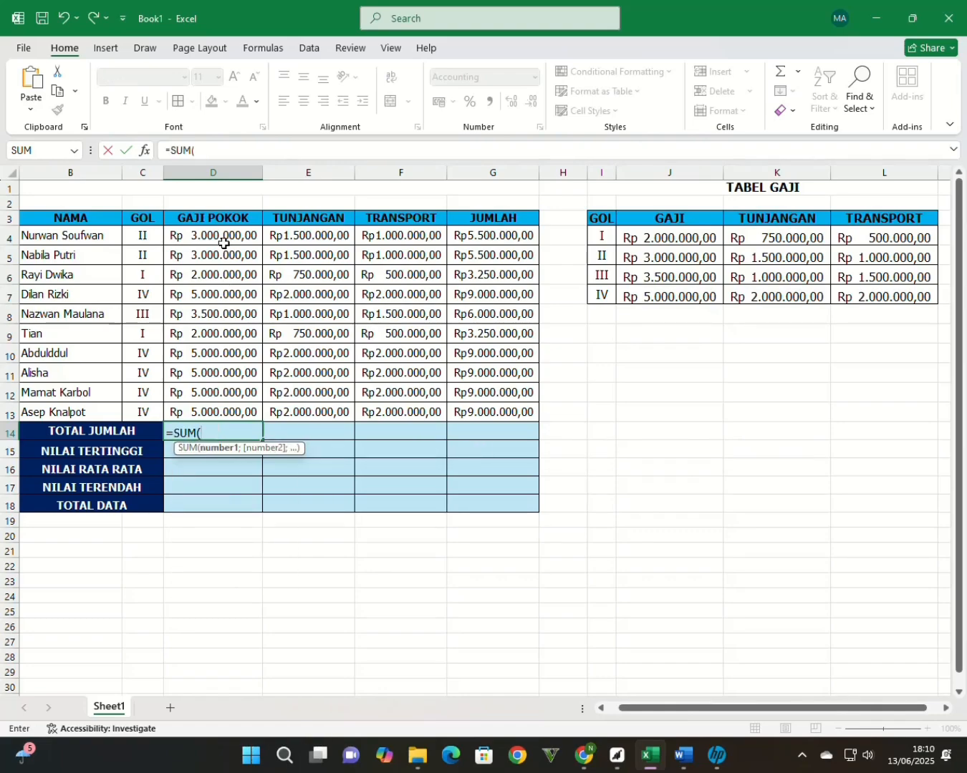
left_click_drag(221, 237, 229, 406)
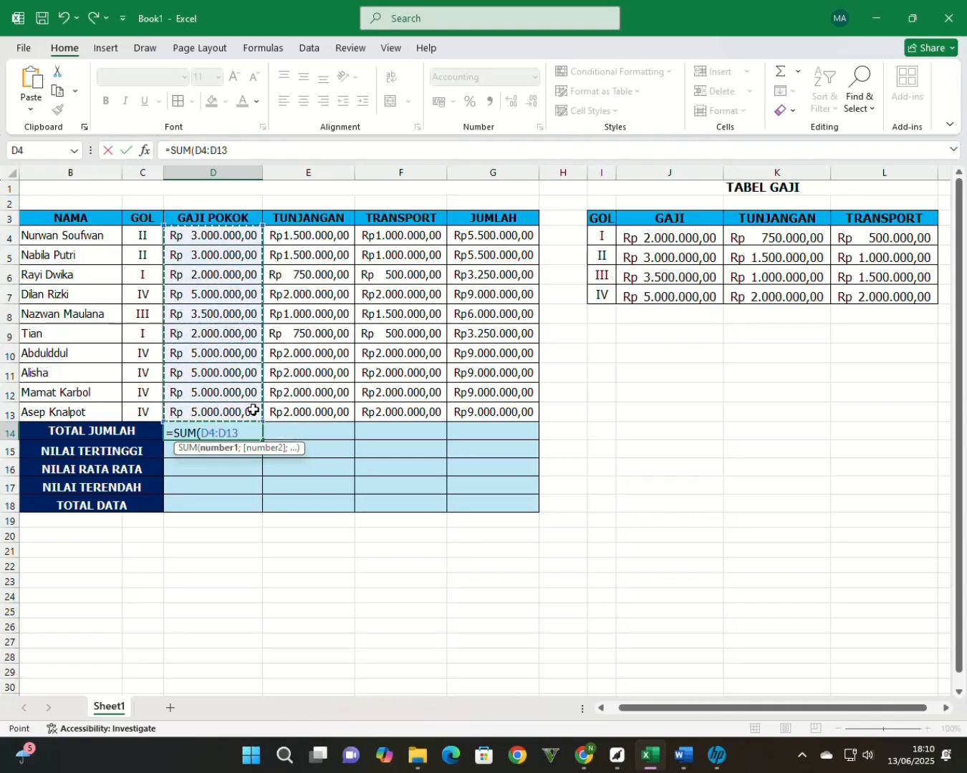
key("Return")
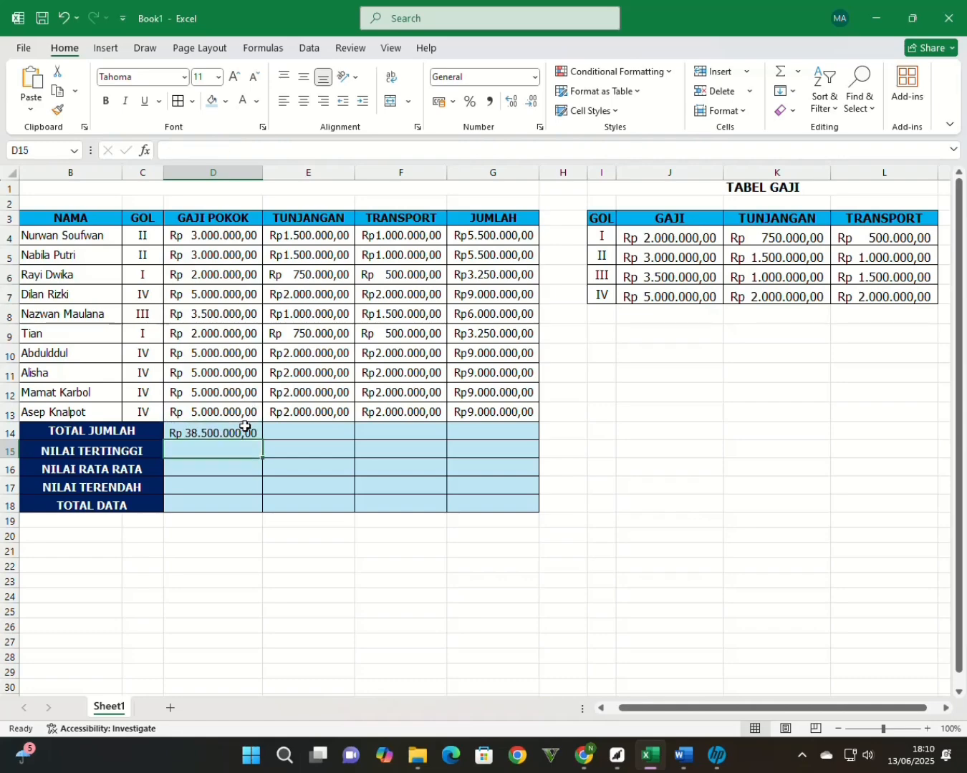
Fill the TOTAL JUMLAH formula from D14 across to G14.
double_click(242, 431)
key("Escape")
key("Return")
double_click(262, 439)
key("Return")
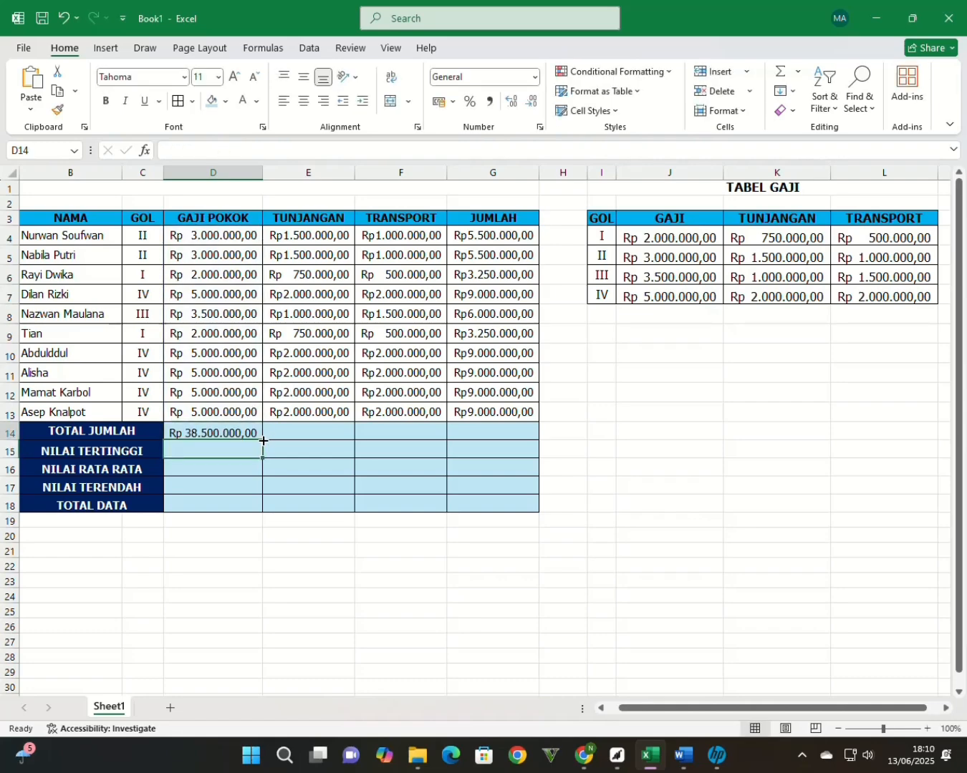
left_click(261, 438)
left_click_drag(262, 440, 503, 435)
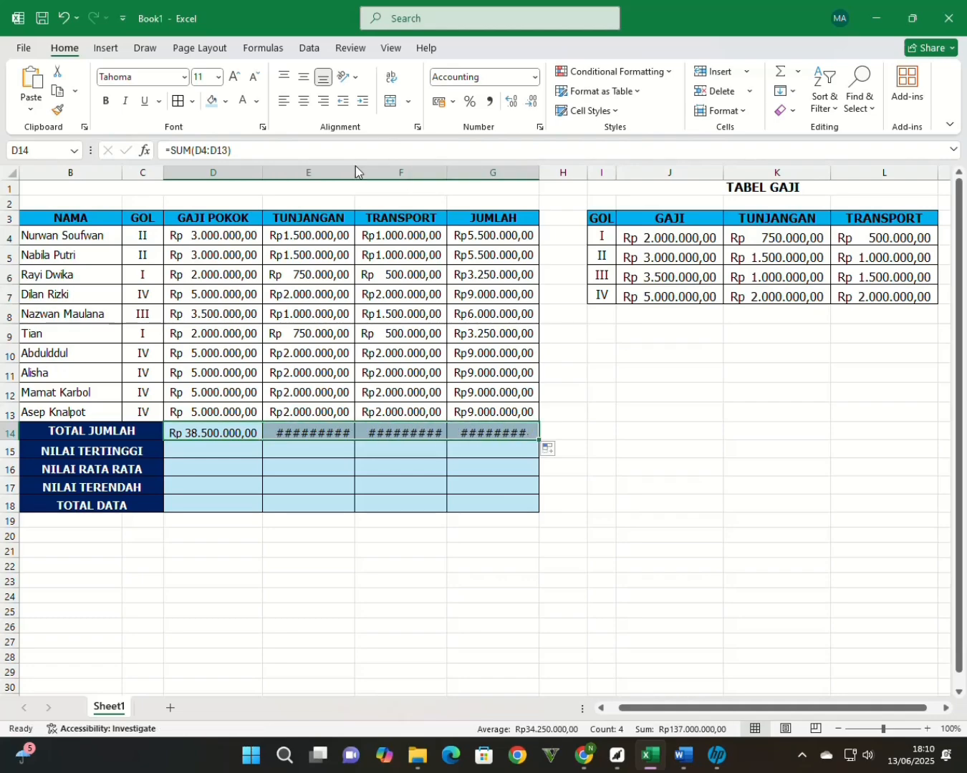
Widen columns E to G so the TOTAL JUMLAH amounts fit in their cells.
left_click(383, 449)
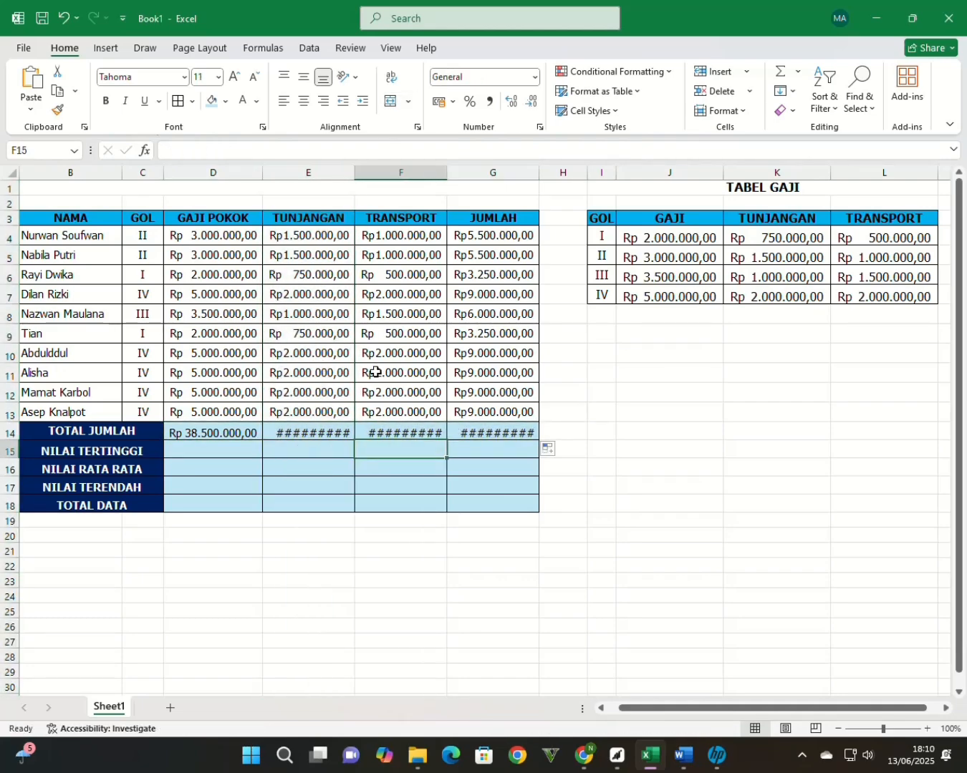
left_click(339, 174)
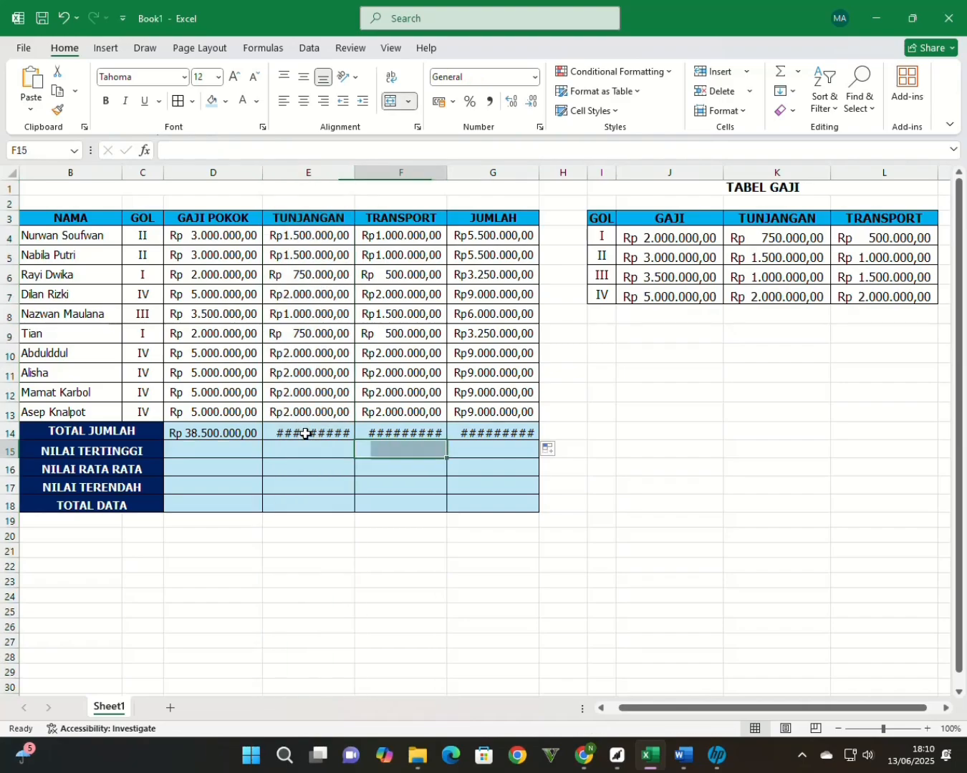
left_click_drag(318, 172, 455, 173)
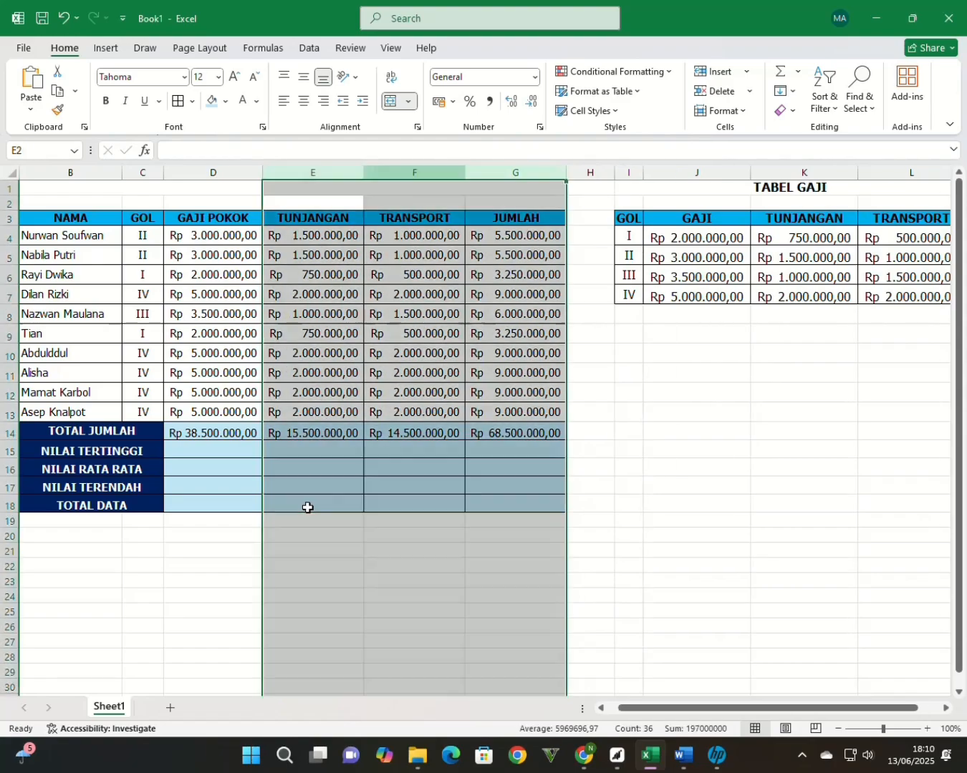
left_click(307, 508)
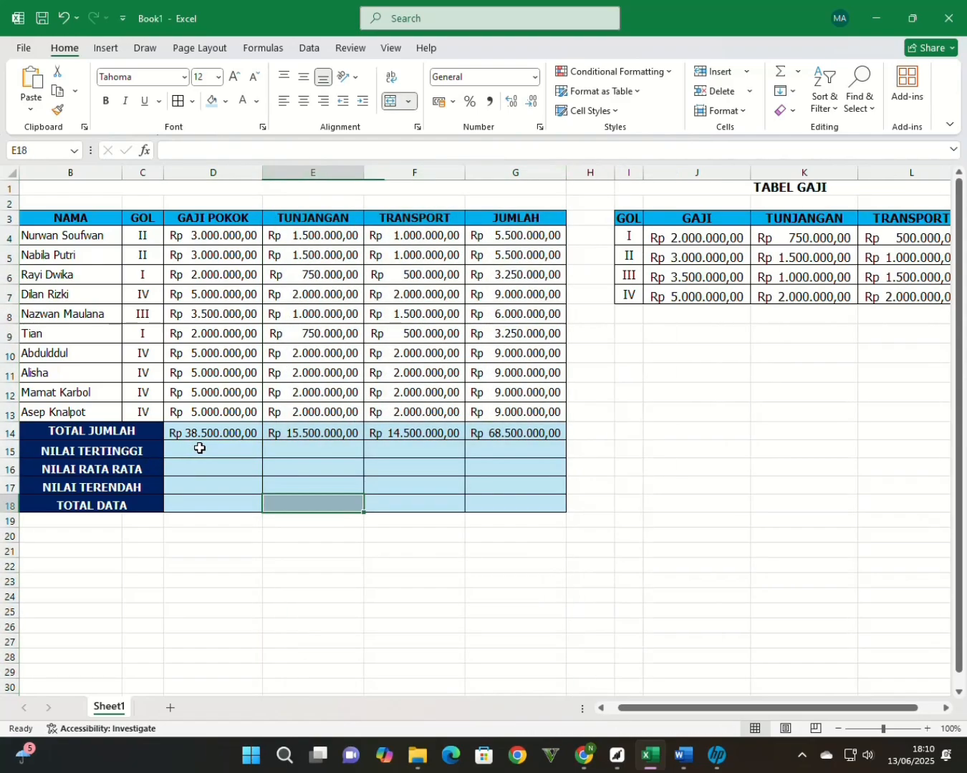
Enter a MAX formula over D4:D13 in the NILAI TERTINGGI cell D15.
left_click(201, 450)
type("=")
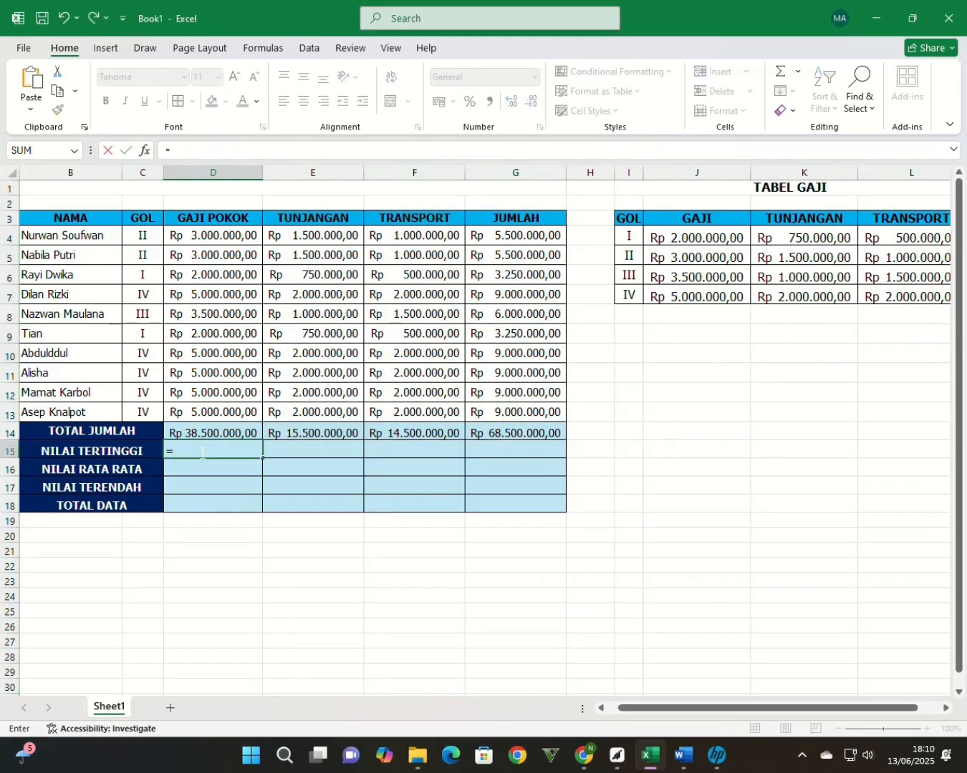
type("max")
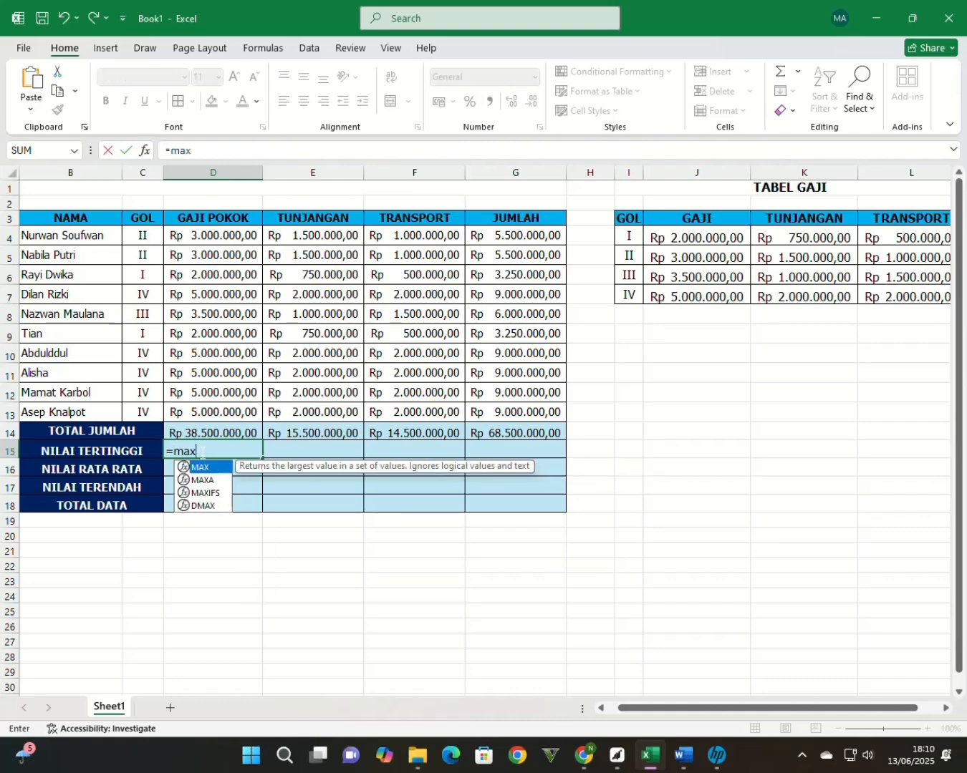
key("Tab")
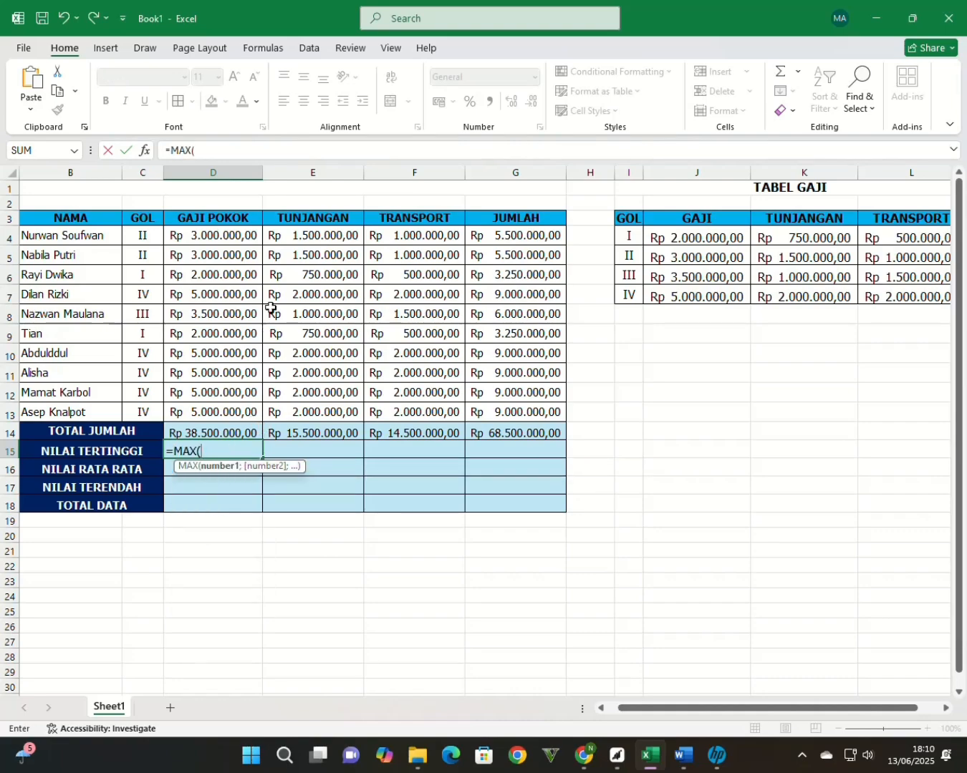
left_click_drag(229, 237, 223, 413)
key("Return")
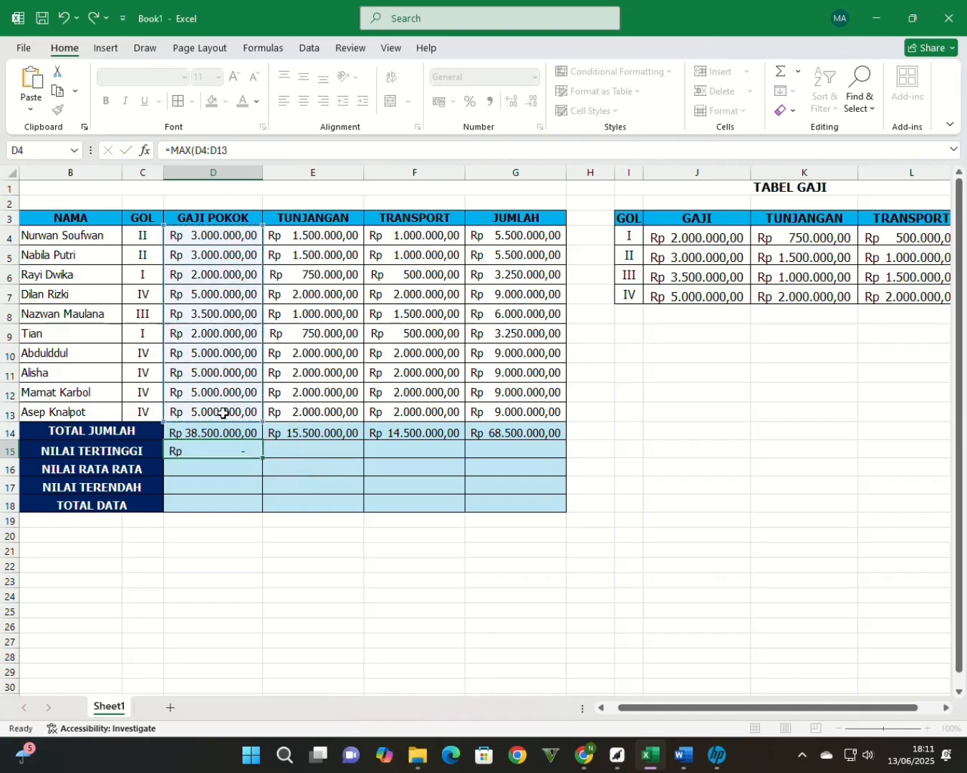
Fill the NILAI TERTINGGI formula from D15 across to G15.
left_click(209, 449)
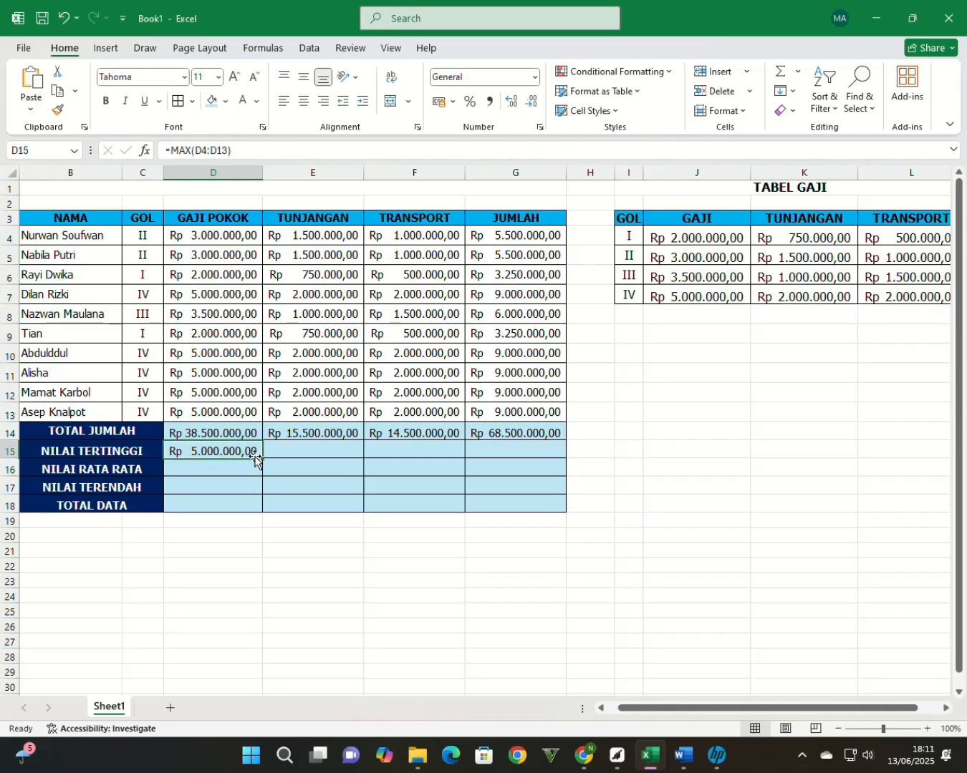
key("Down")
key("Up")
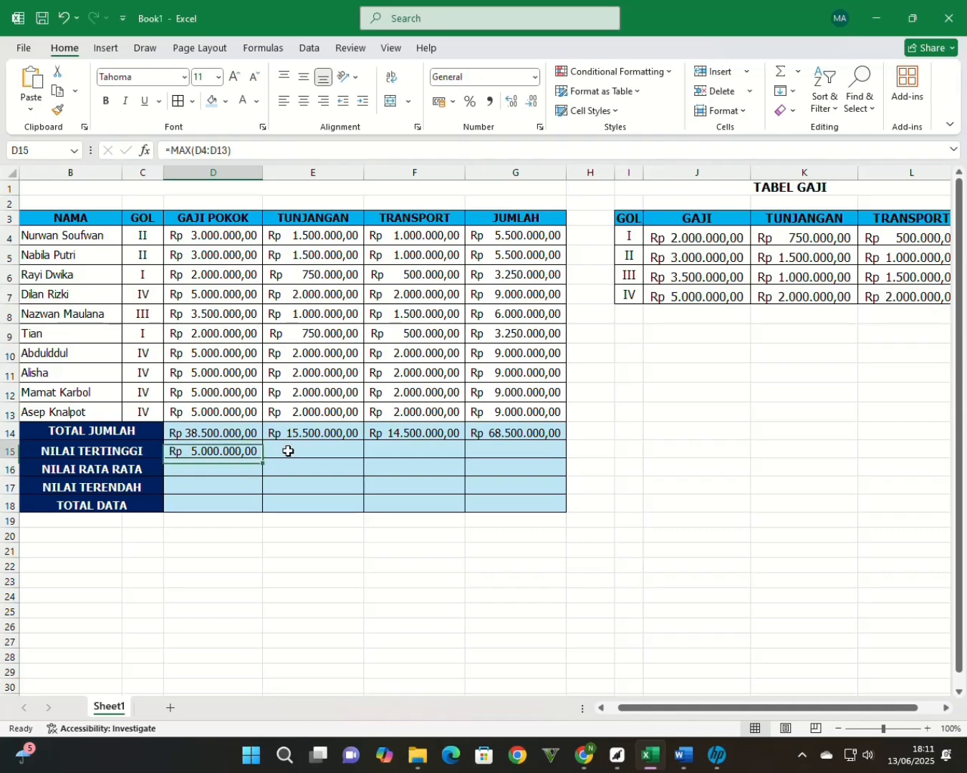
key("Right")
key("Left")
key("Down")
key("Up")
key("Right")
key("Left")
key("Right")
key("Left")
key("Down")
key("Up")
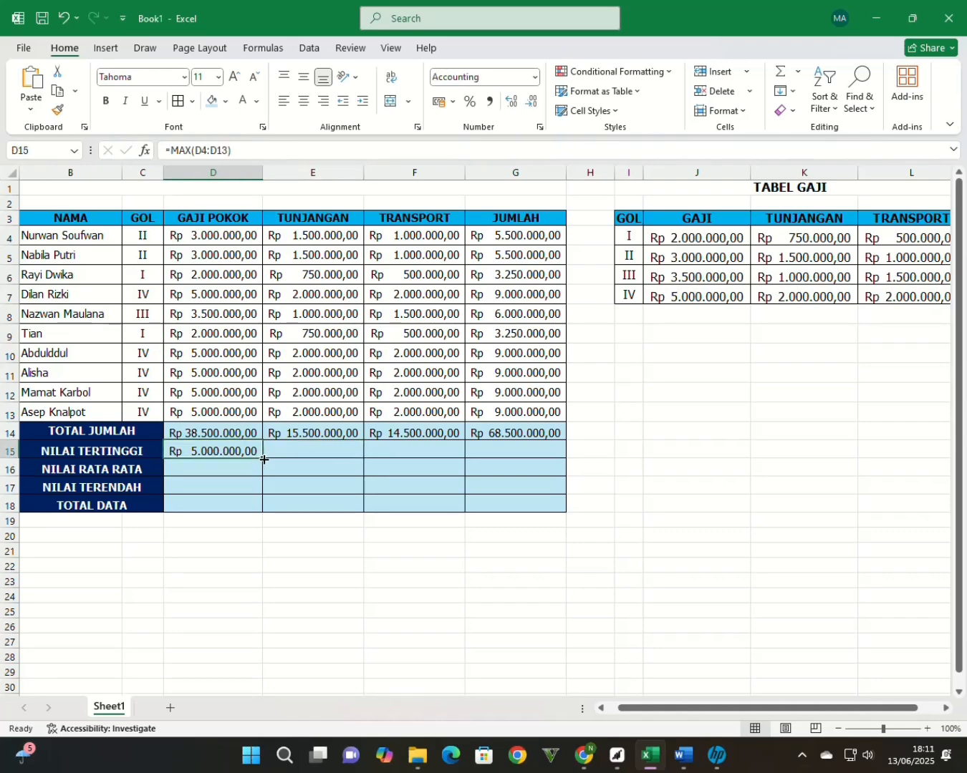
key("Down")
key("Up")
key("Right")
key("Left")
key("Down")
key("Up")
left_click_drag(263, 459, 527, 453)
key("Right")
key("Left")
key("Right")
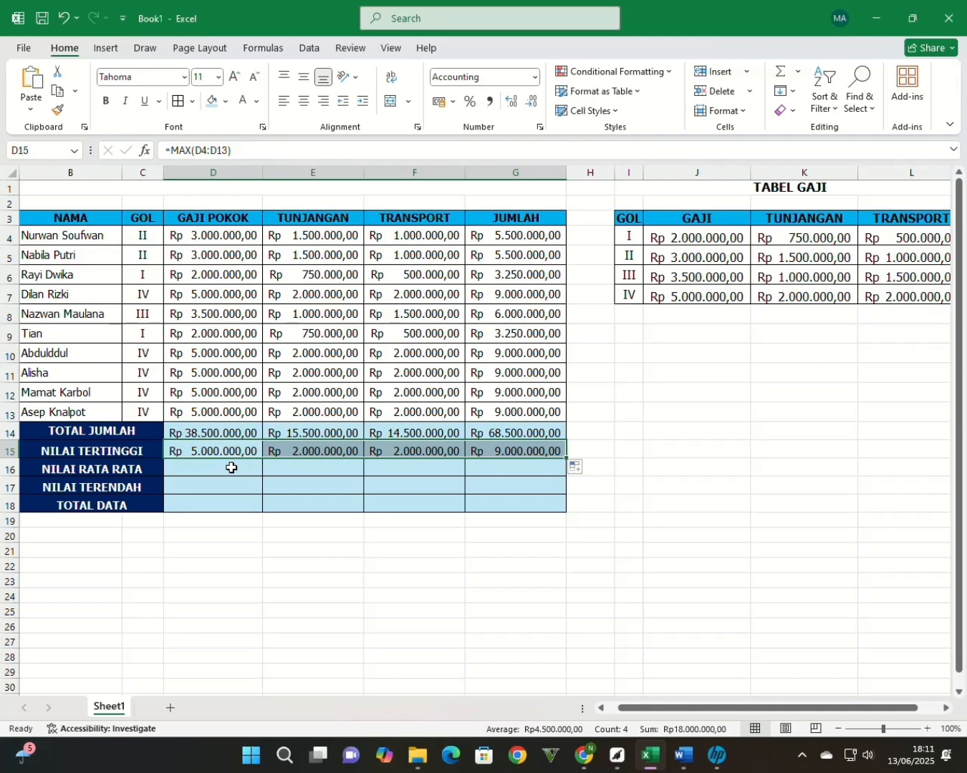
Enter an AVERAGE formula over D4:D13 in the NILAI RATA RATA cell D16 and fill it across to G16.
left_click(231, 468)
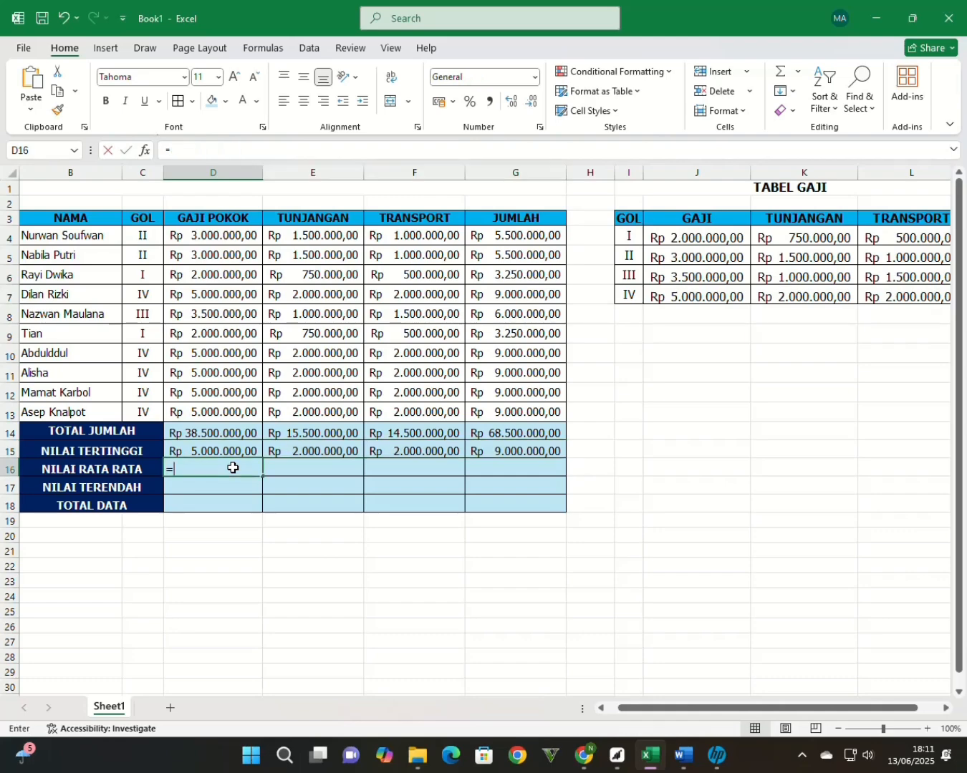
type("=a")
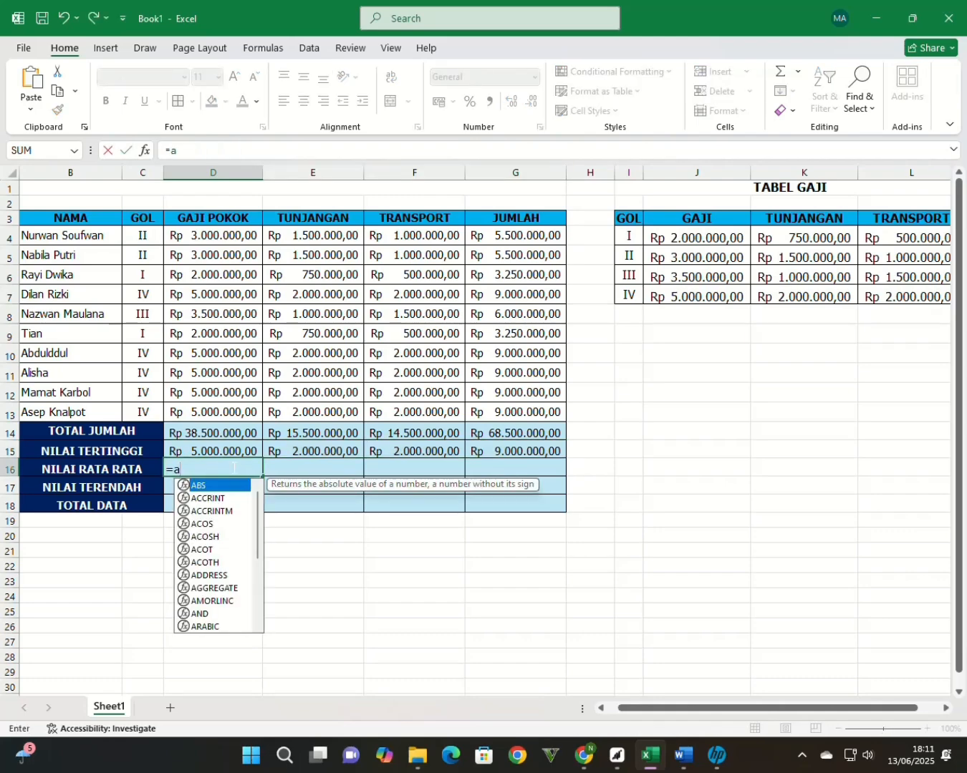
type("ver")
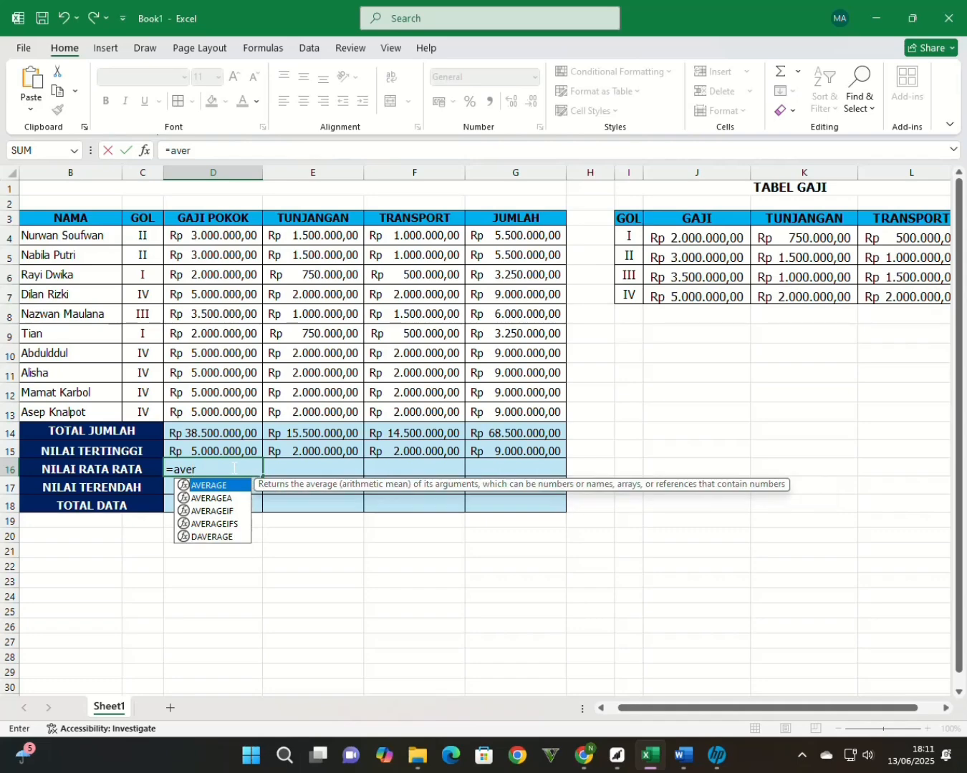
key("Tab")
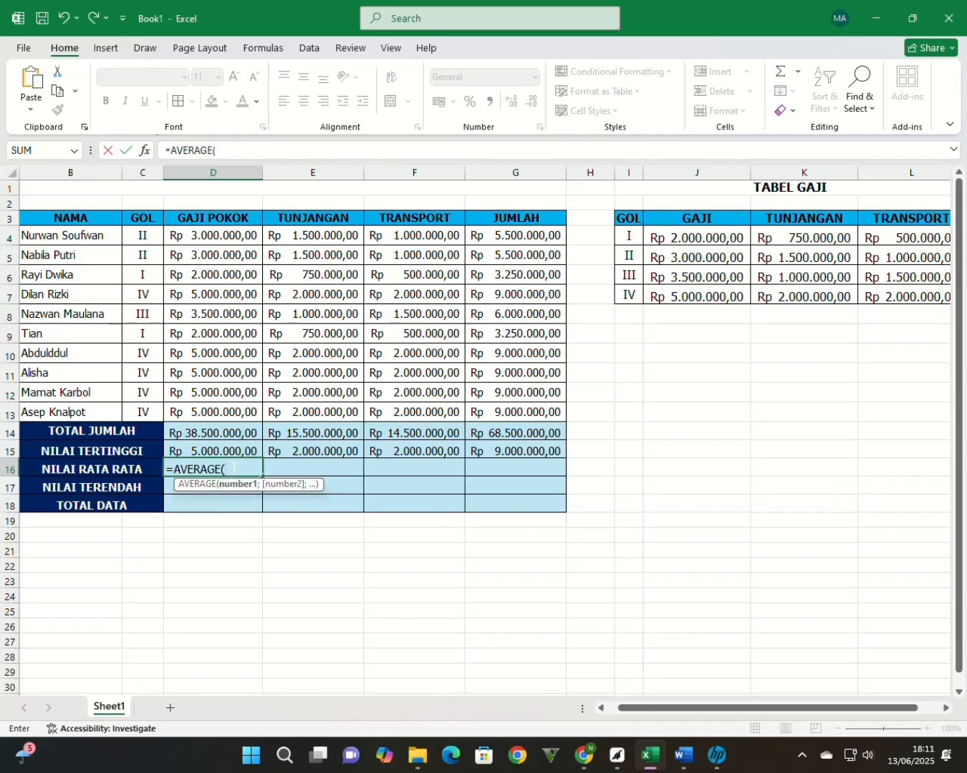
left_click(215, 237)
left_click_drag(215, 236, 216, 410)
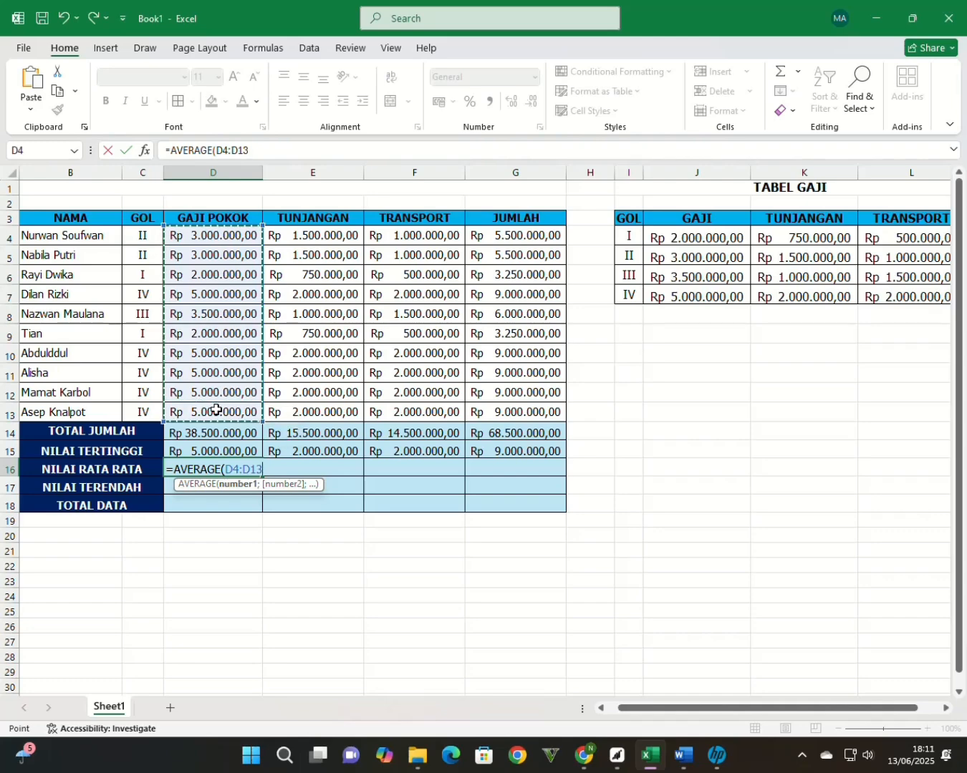
key("Return")
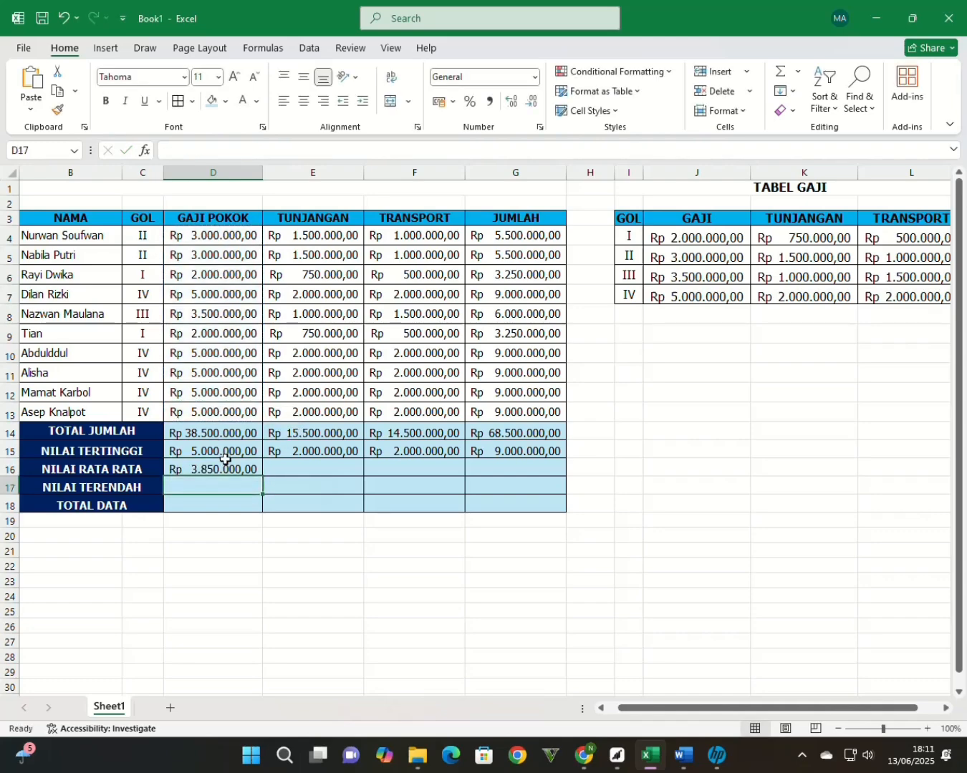
left_click(228, 469)
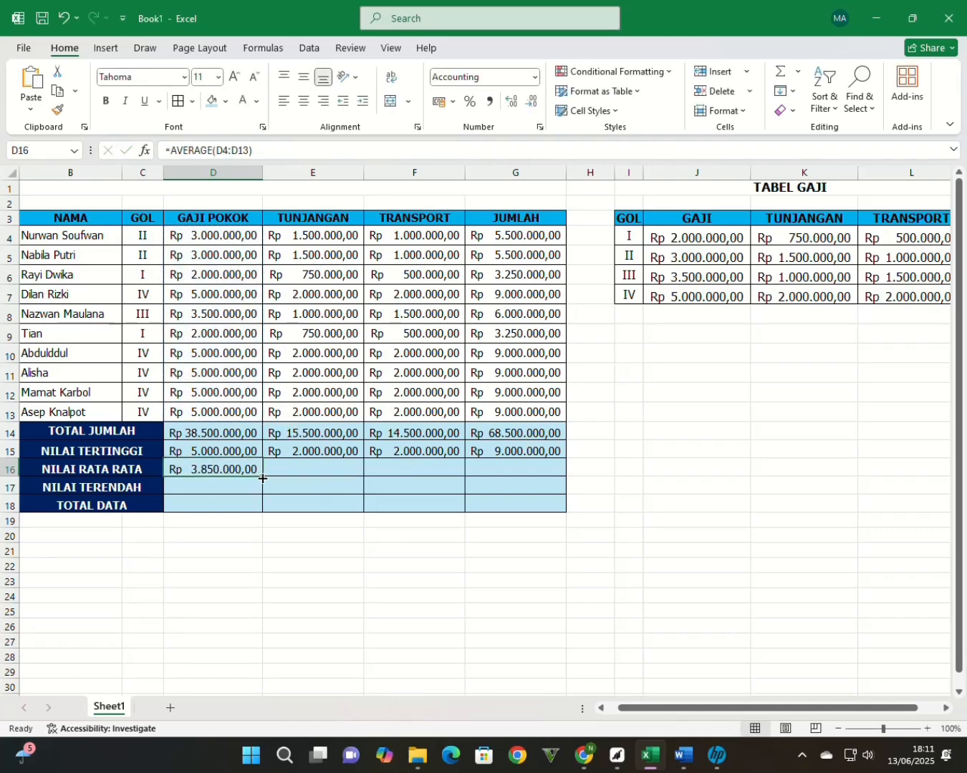
left_click_drag(262, 476, 522, 476)
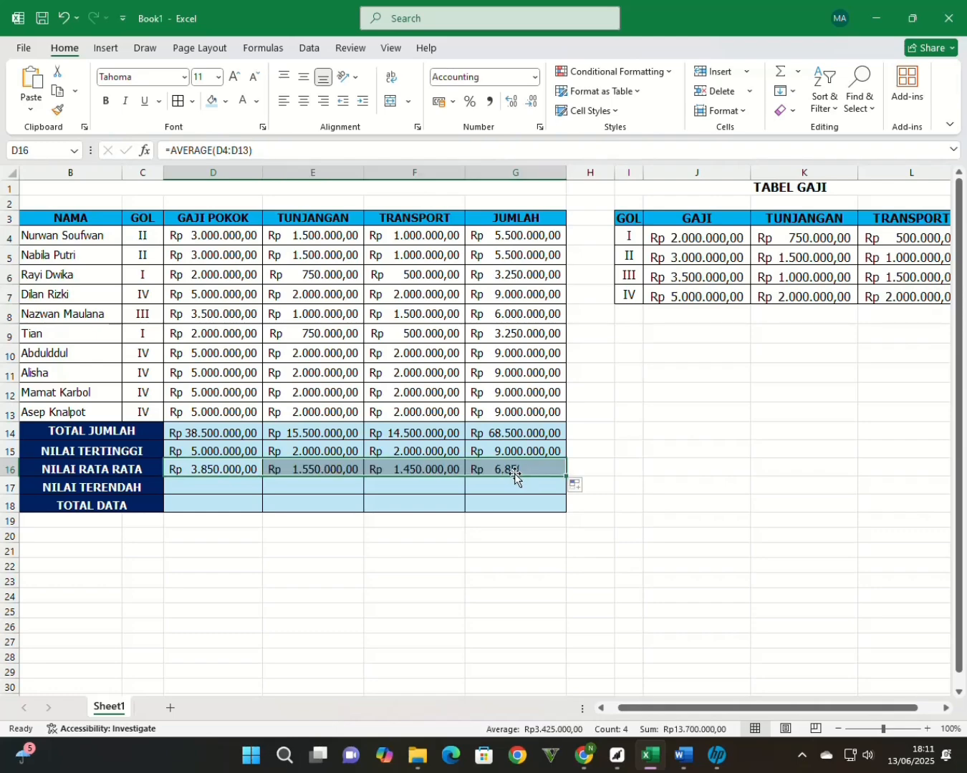
Enter a MIN formula over D4:D13 in the NILAI TERENDAH cell D17.
left_click(194, 489)
type("=")
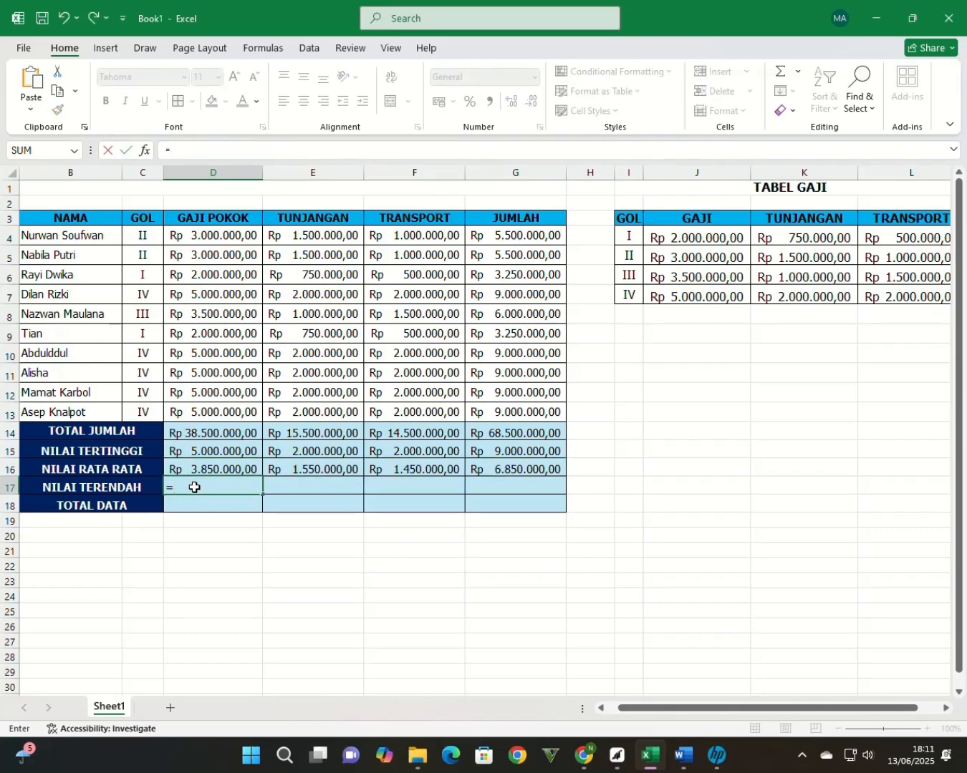
type("min")
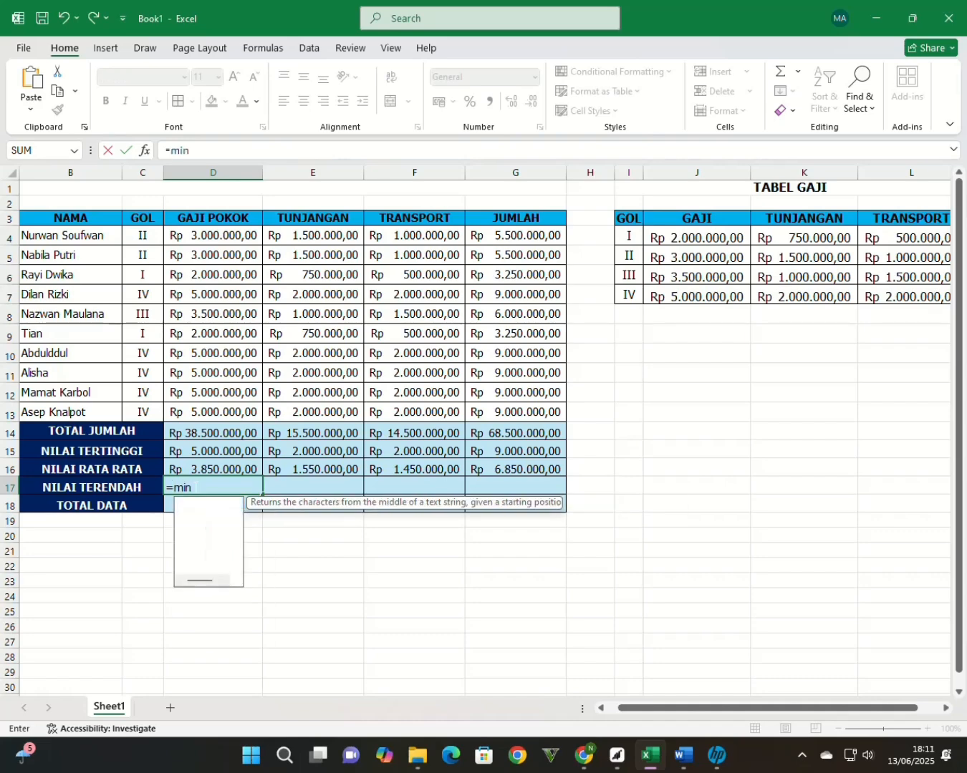
key("Tab")
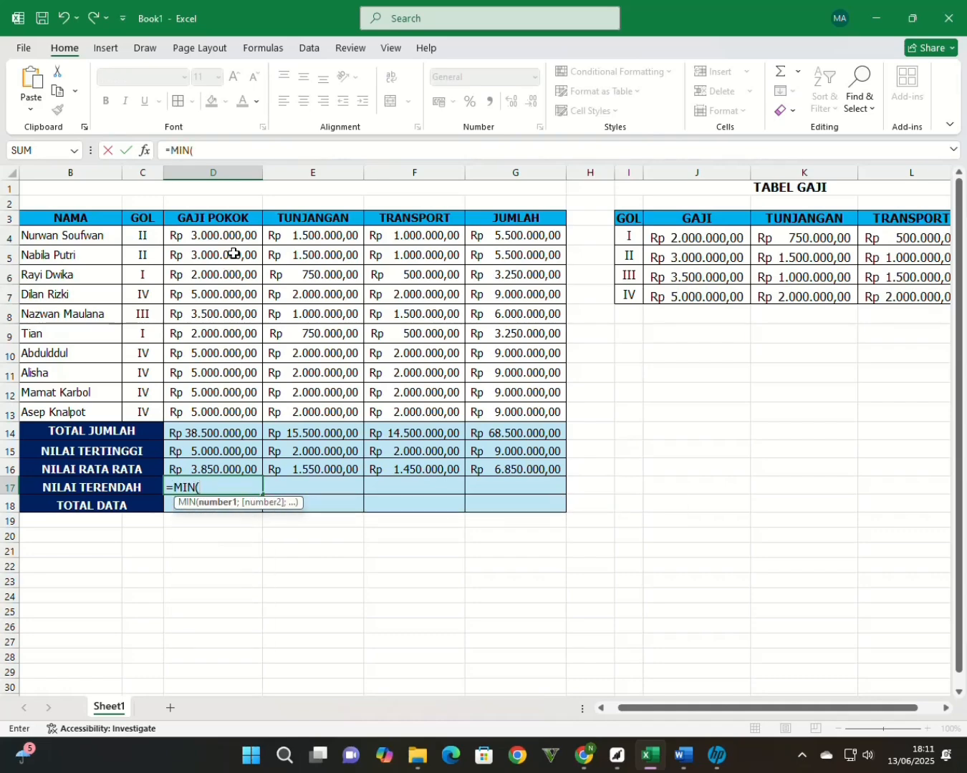
left_click_drag(231, 238, 219, 415)
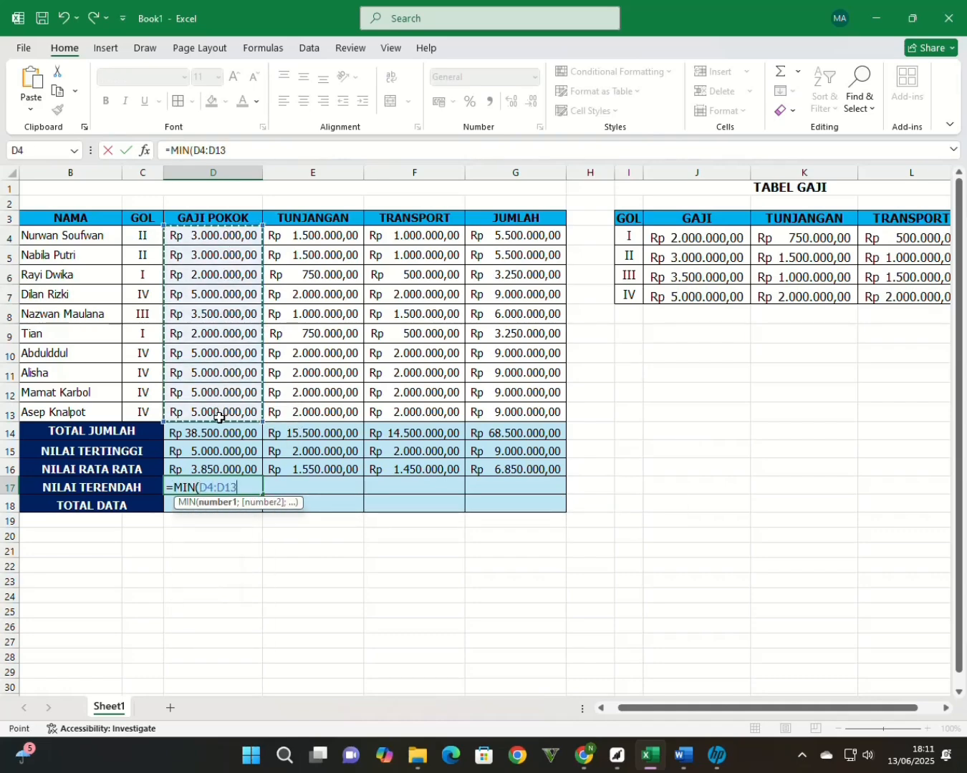
key("Return")
double_click(215, 481)
key("Return")
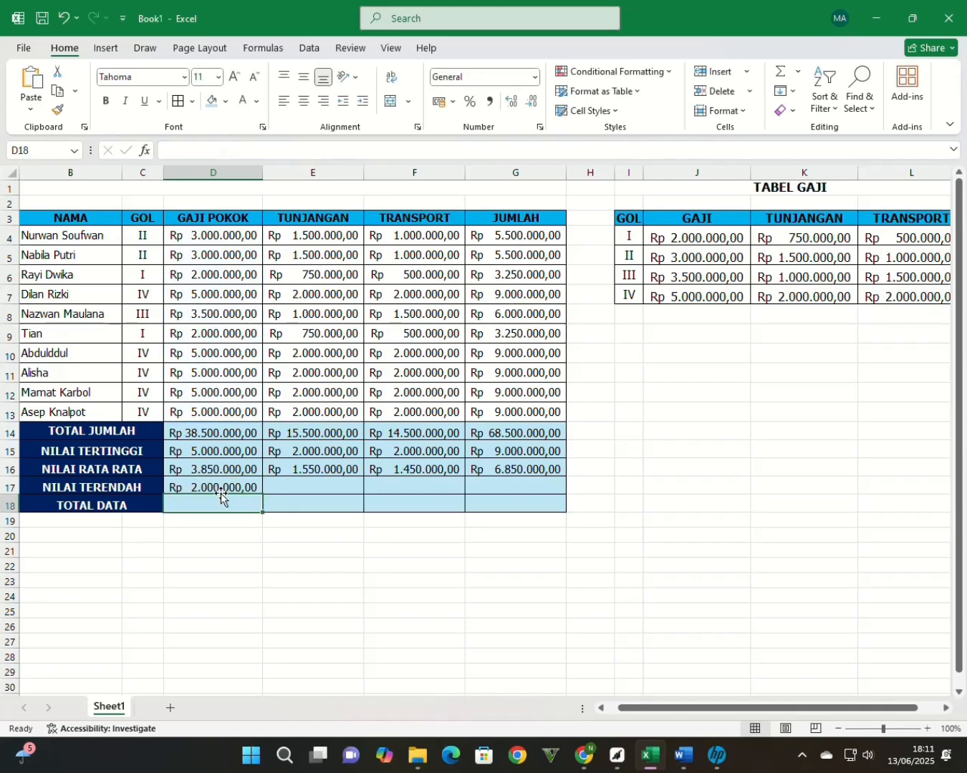
Fill the NILAI TERENDAH formula from D17 across to G17.
left_click(256, 490)
left_click_drag(263, 491, 530, 487)
key("ctrl+z")
key("ctrl+z")
key("ctrl+z")
left_click(253, 489)
key("ctrl+z")
key("ctrl+z")
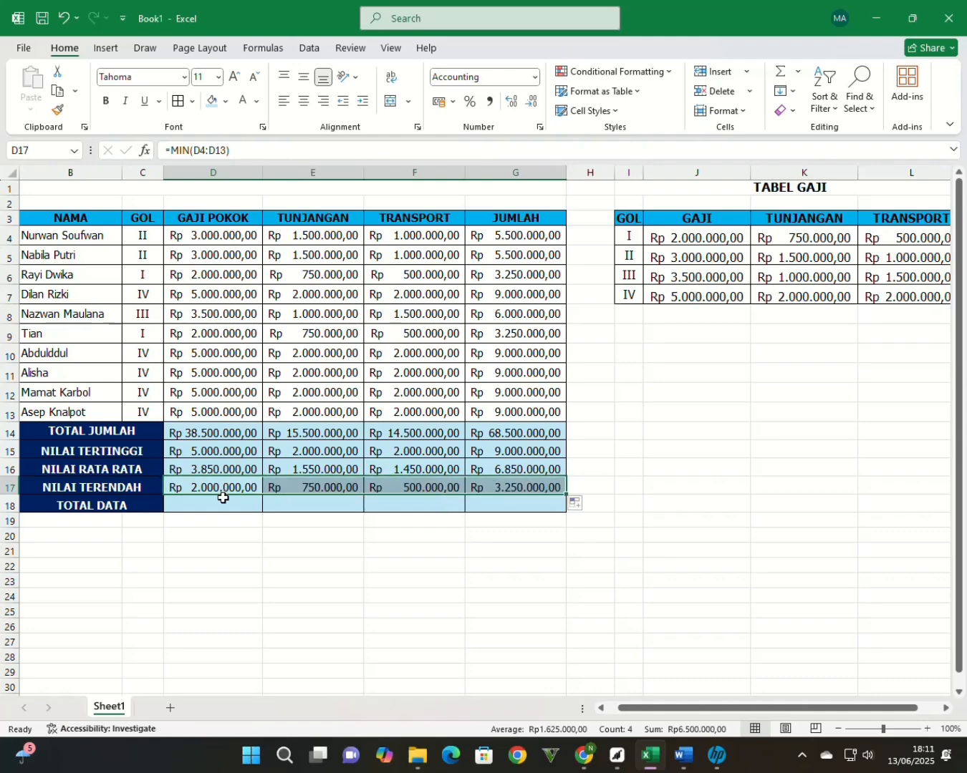
Enter a COUNT formula over D4:G13 in the TOTAL DATA cell D18.
left_click(204, 507)
double_click(204, 507)
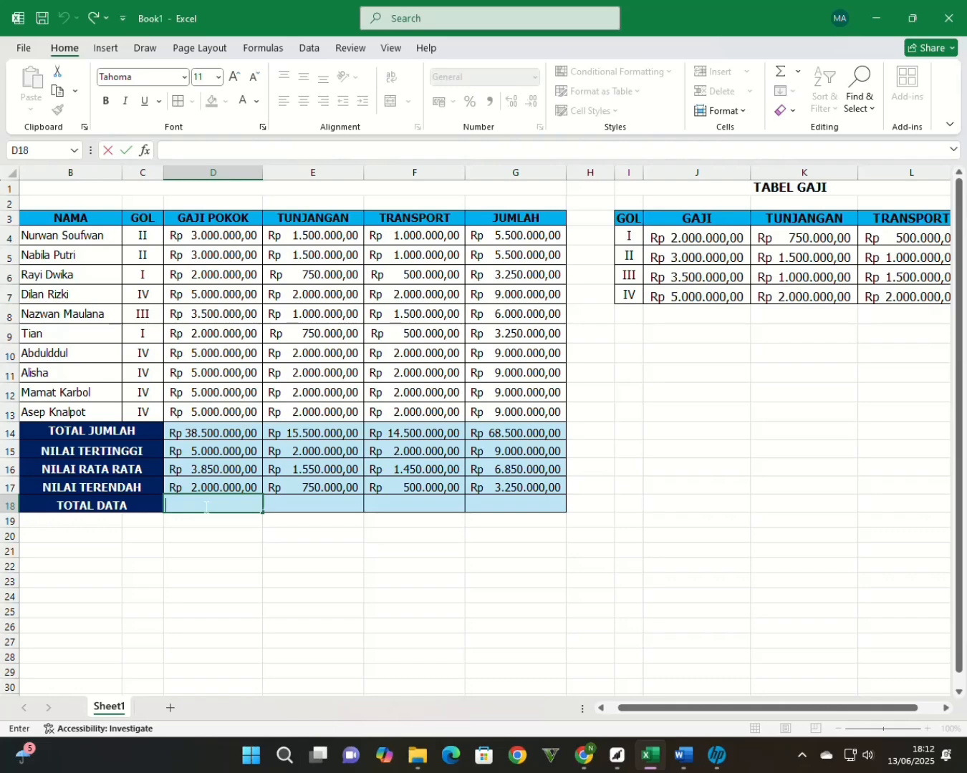
type("=")
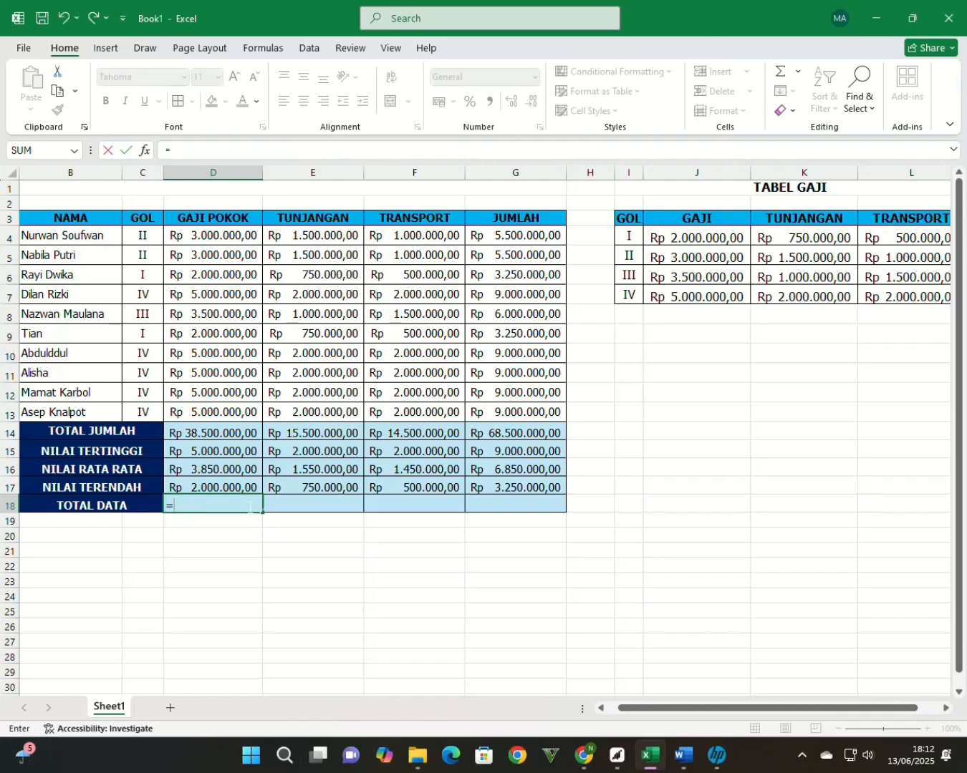
type("count")
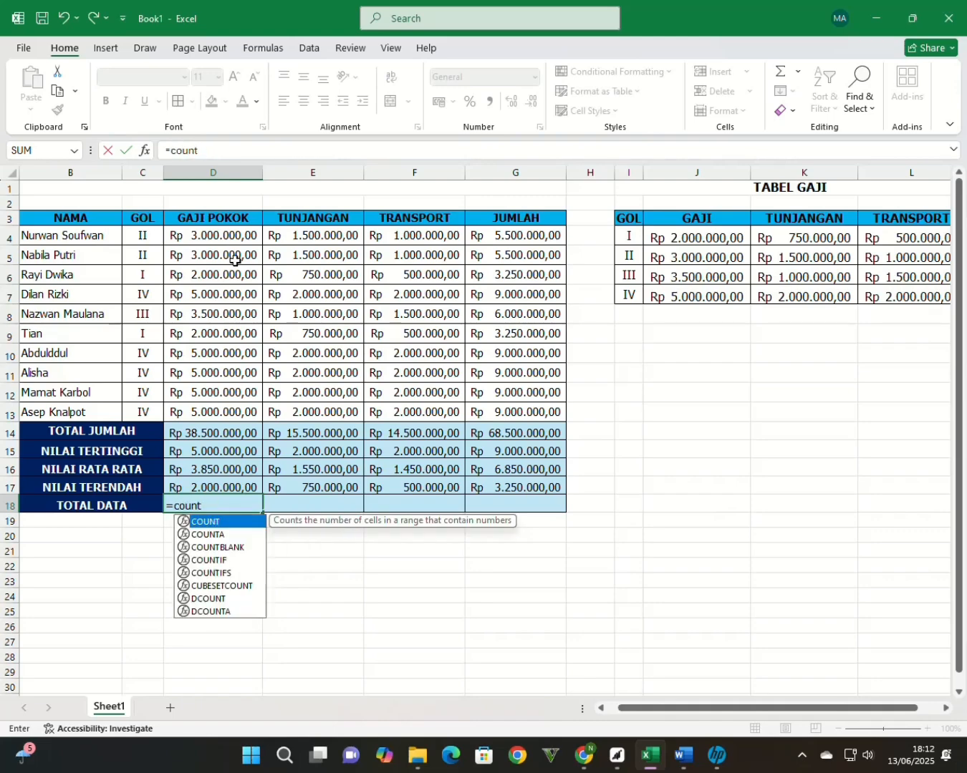
key("Tab")
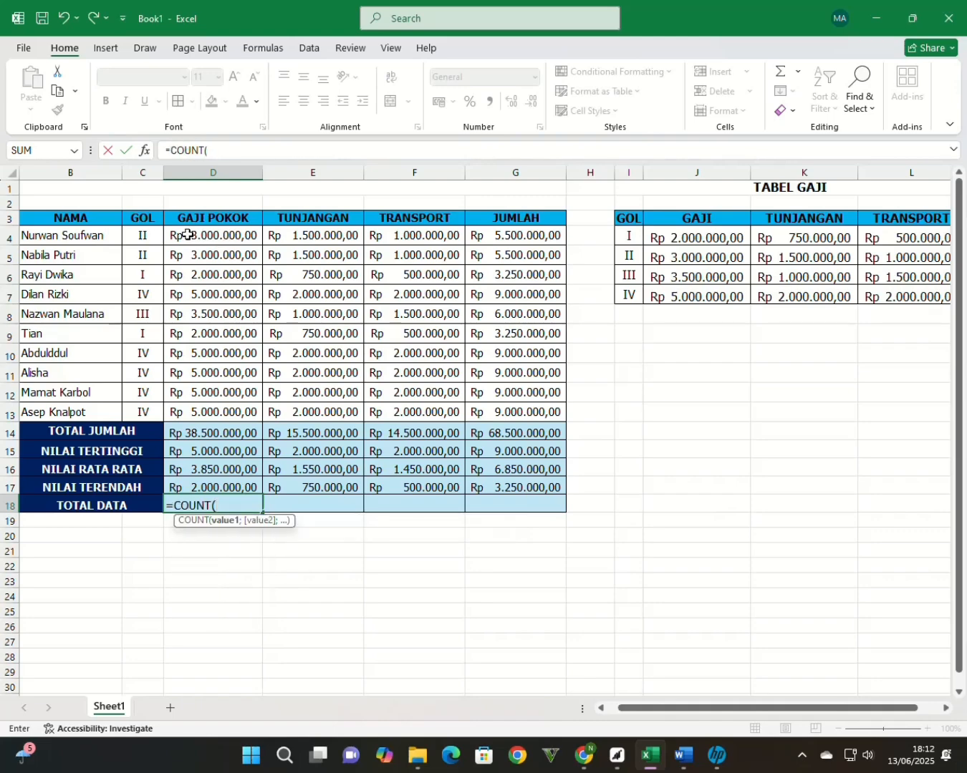
left_click_drag(187, 235, 515, 424)
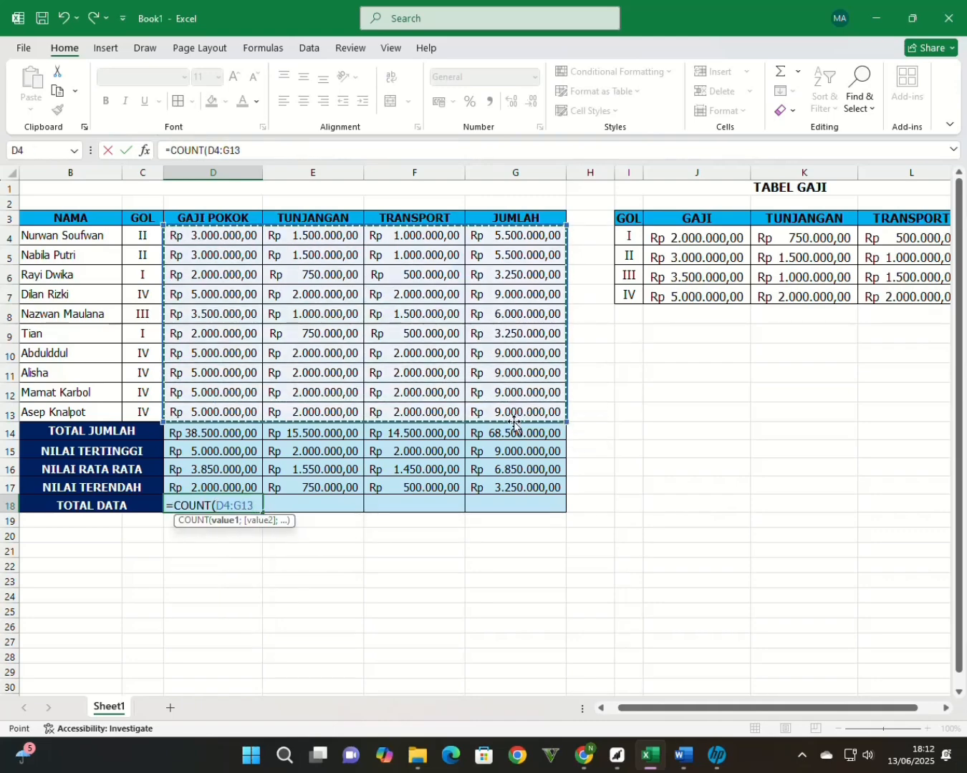
key("Return")
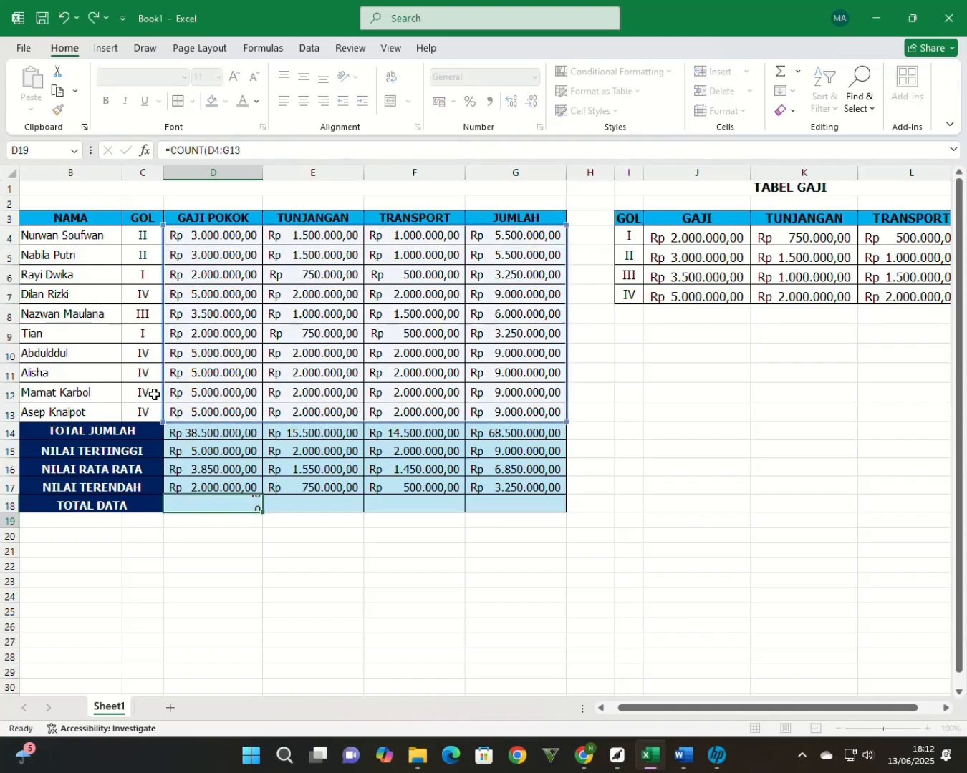
Change the range of the COUNT formula in the TOTAL DATA cell D18 to D4:D13.
double_click(254, 504)
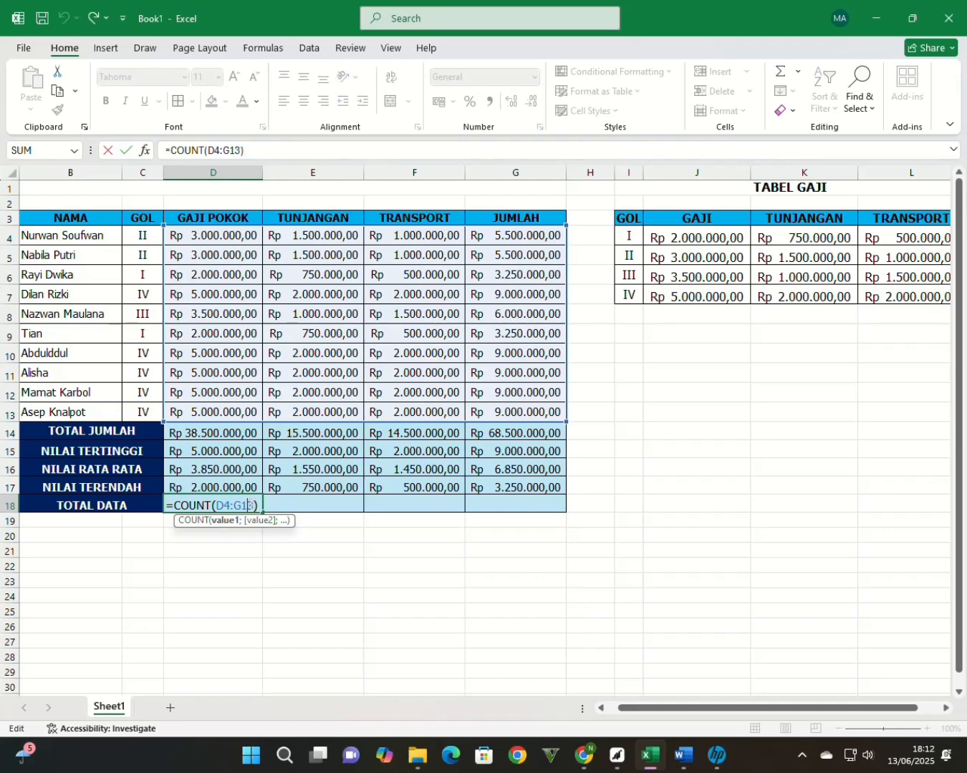
key("BackSpace")
key("BackSpace")
key("BackSpace")
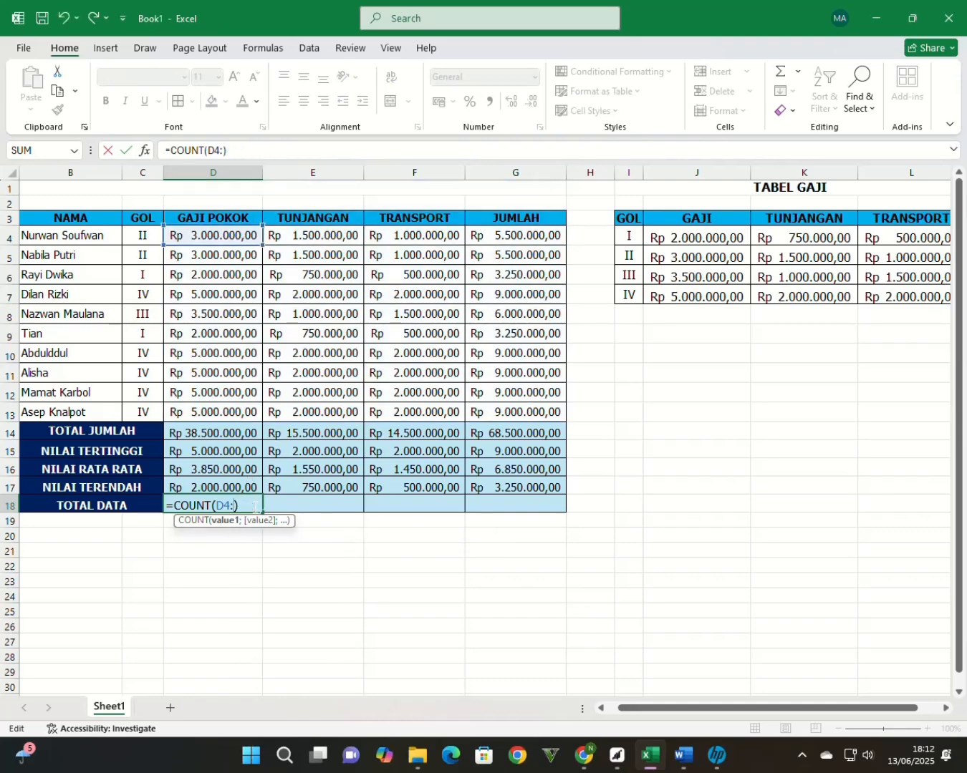
key("BackSpace")
key("BackSpace")
key("BackSpace")
key("BackSpace")
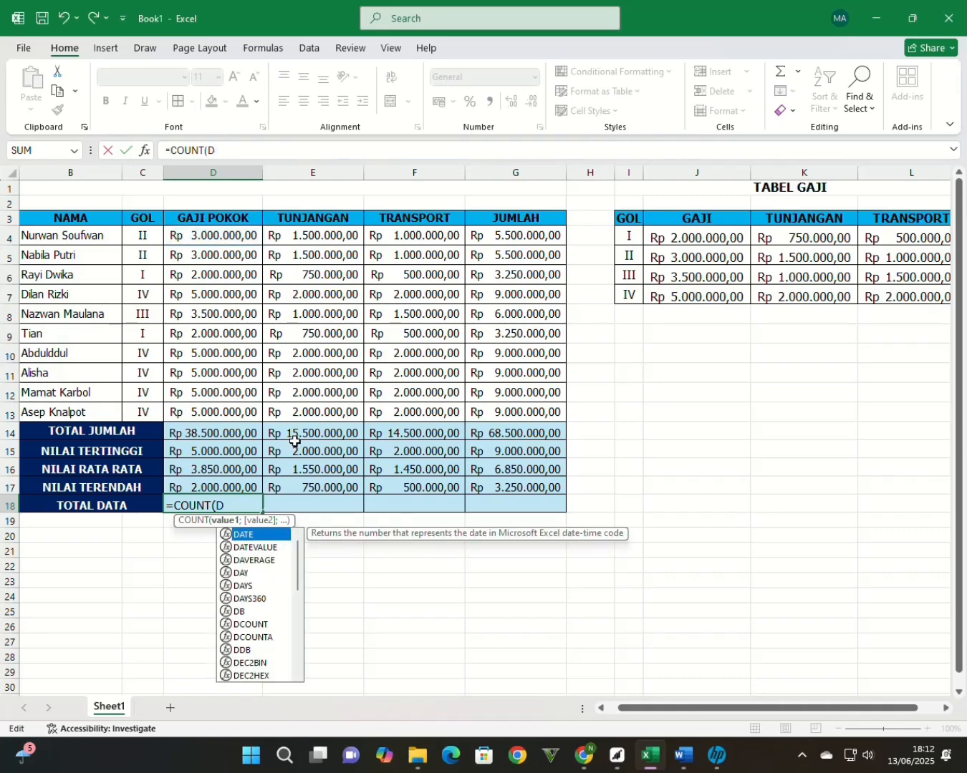
left_click(216, 242)
left_click_drag(217, 241, 214, 407)
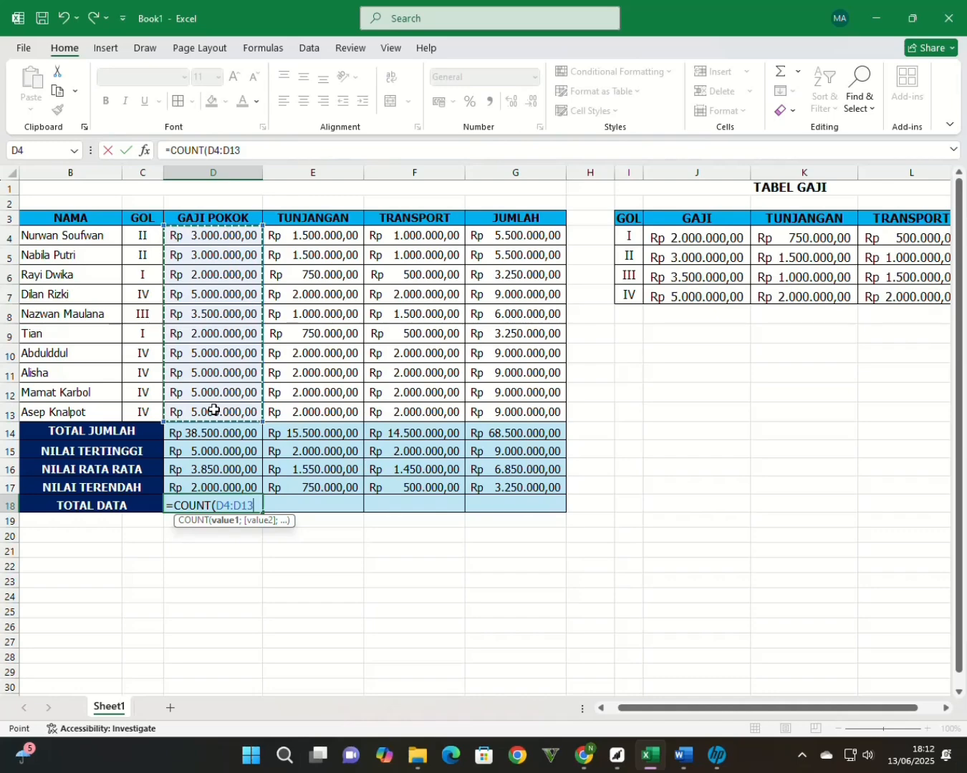
key("Return")
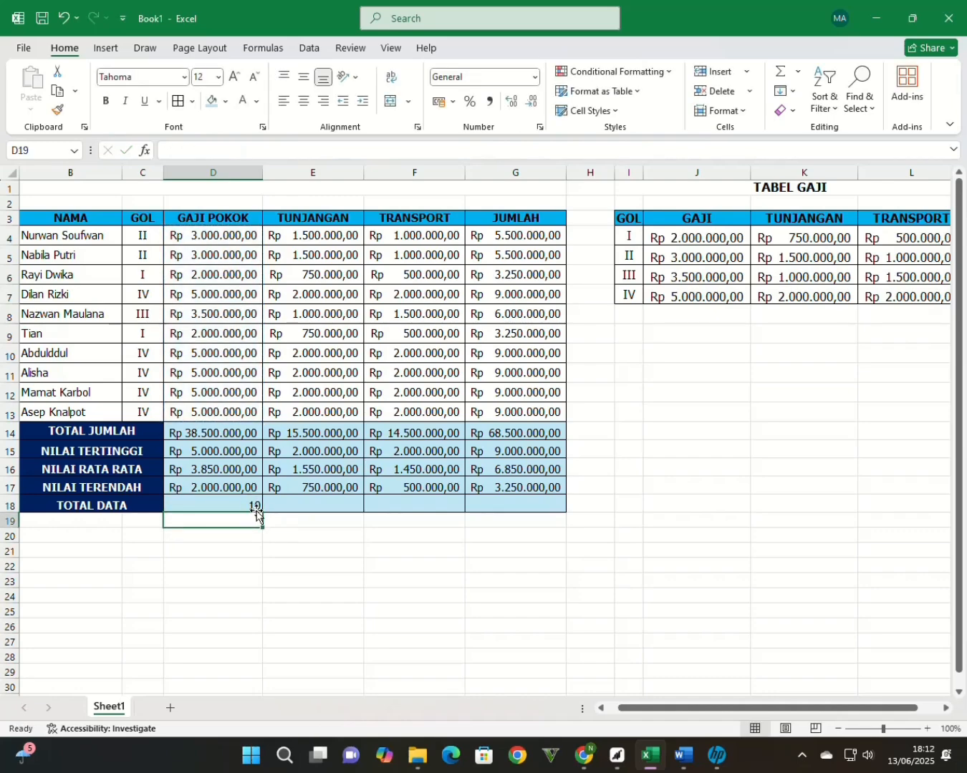
Fill the TOTAL DATA formula from D18 across to G18.
left_click(259, 506)
left_click_drag(261, 512, 565, 515)
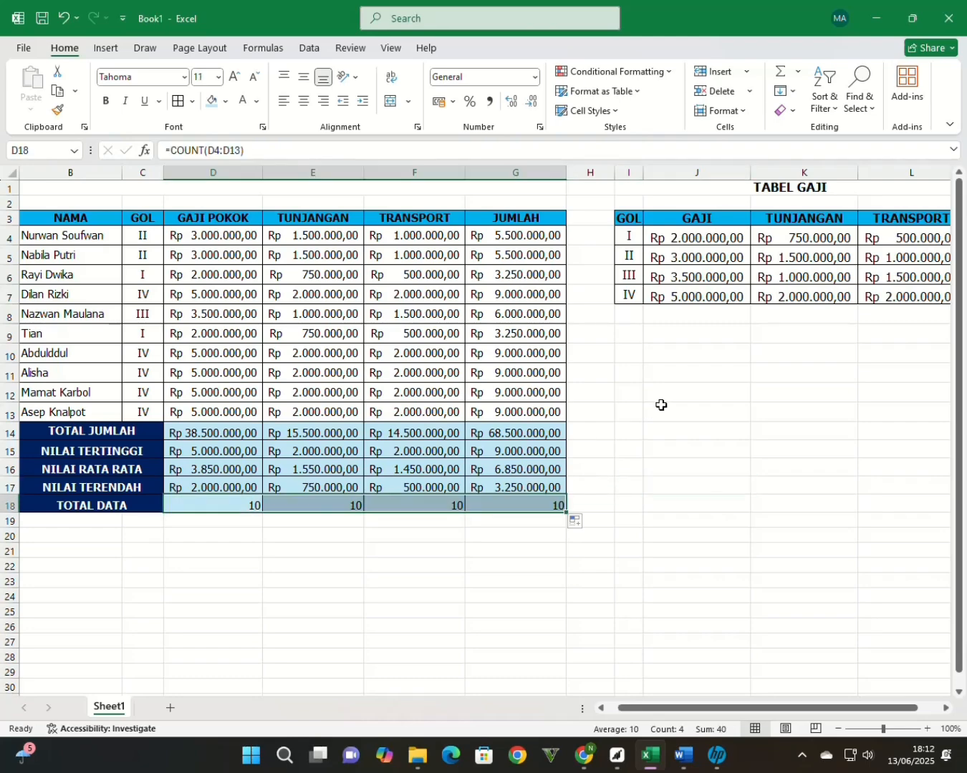
left_click(697, 486)
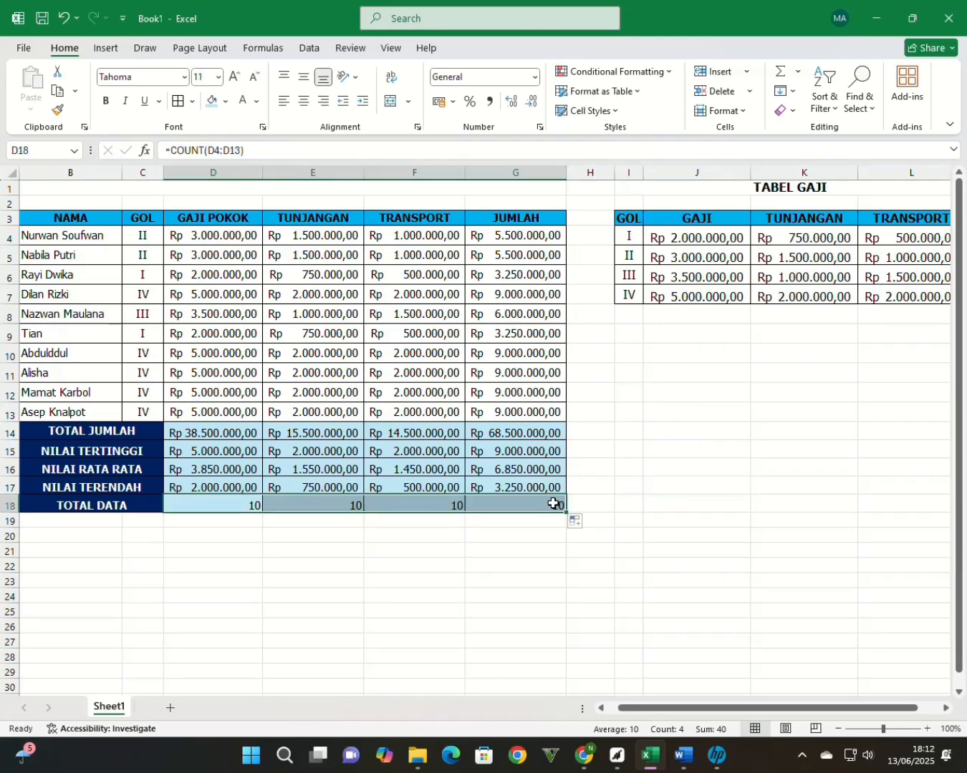